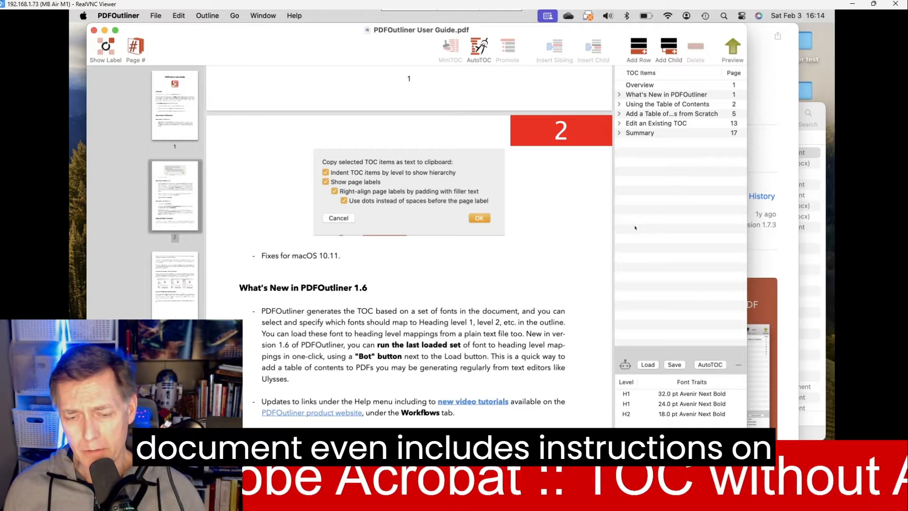
Read the user guide's sections on accessing the TOC sidebar in Preview on macOS and in Books for iPhone.
scroll(296, 270, "down", 12)
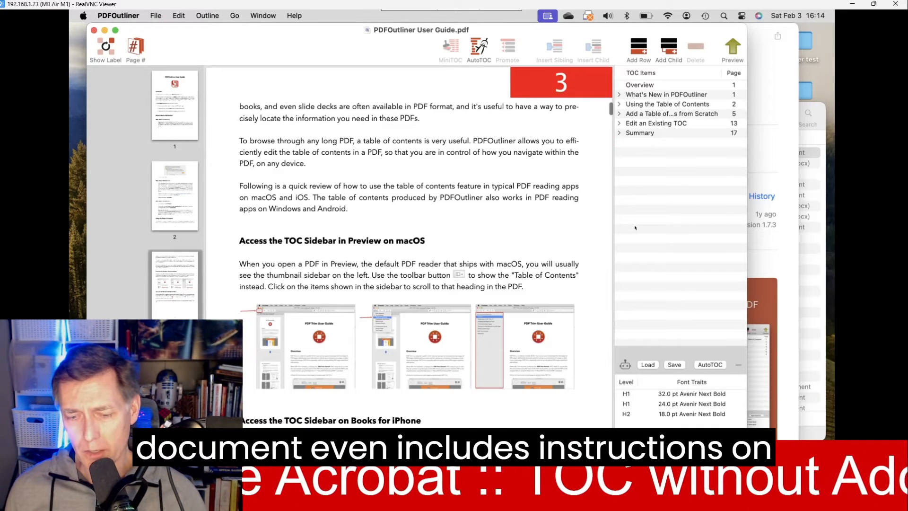
scroll(296, 270, "down", 3)
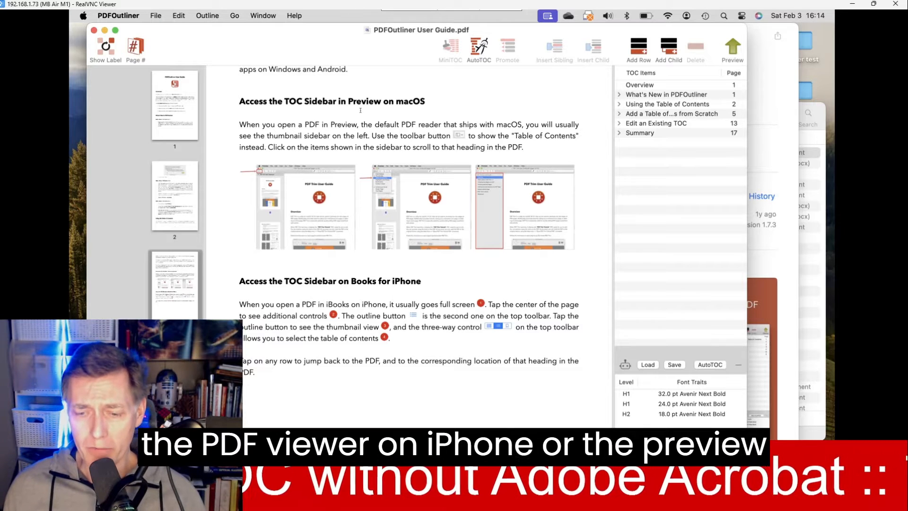
scroll(247, 204, "down", 1)
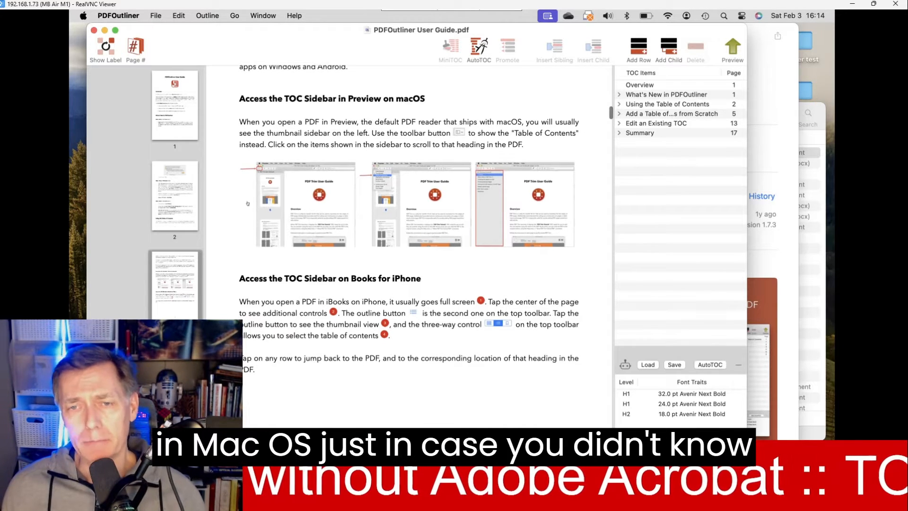
scroll(171, 284, "down", 1)
scroll(189, 309, "down", 1)
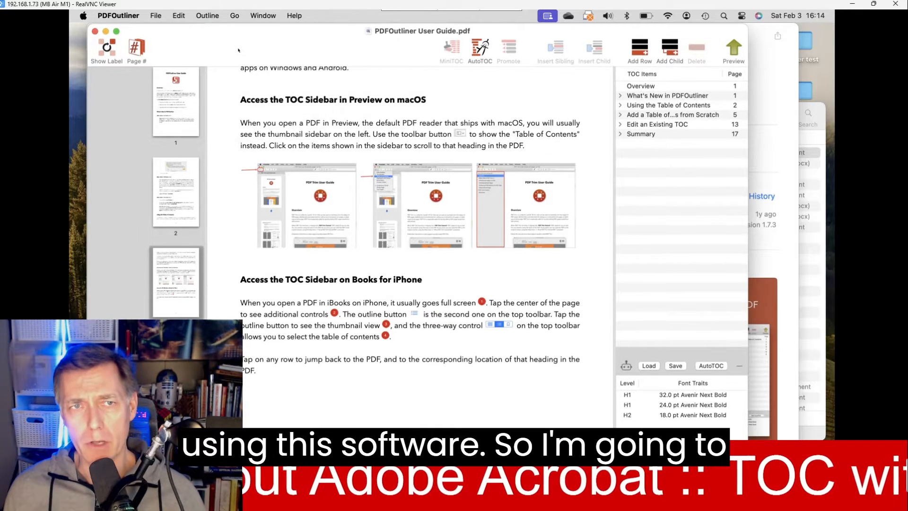
Switch to the scanned "Twisted" book PDF and go to its front cover on page 1.
key("super+grave")
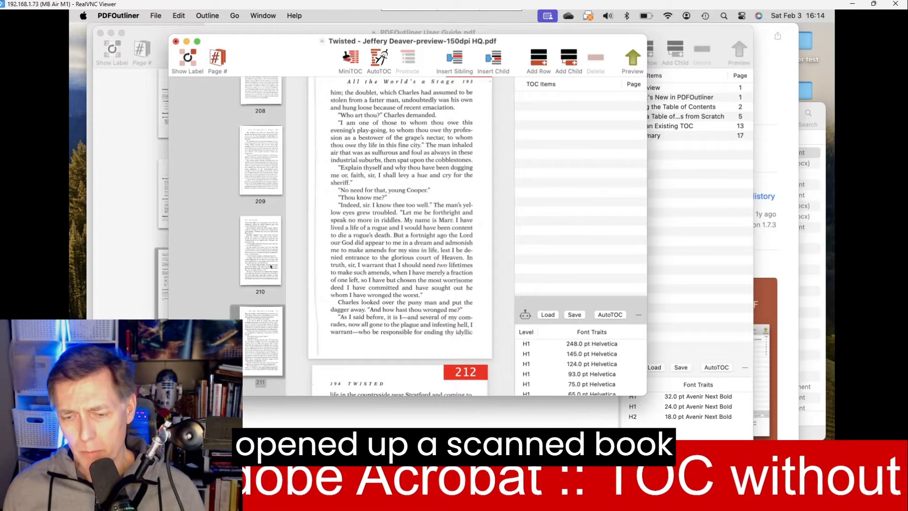
scroll(271, 266, "up", 15)
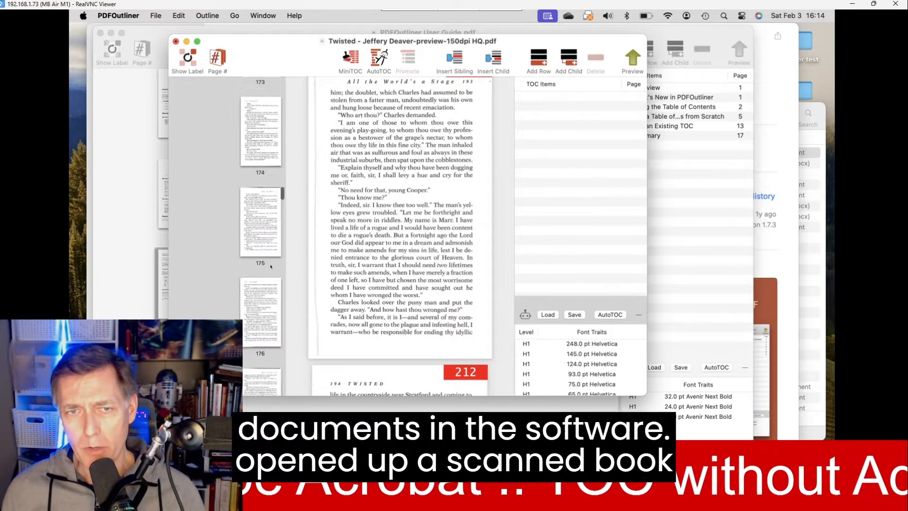
scroll(271, 266, "up", 20)
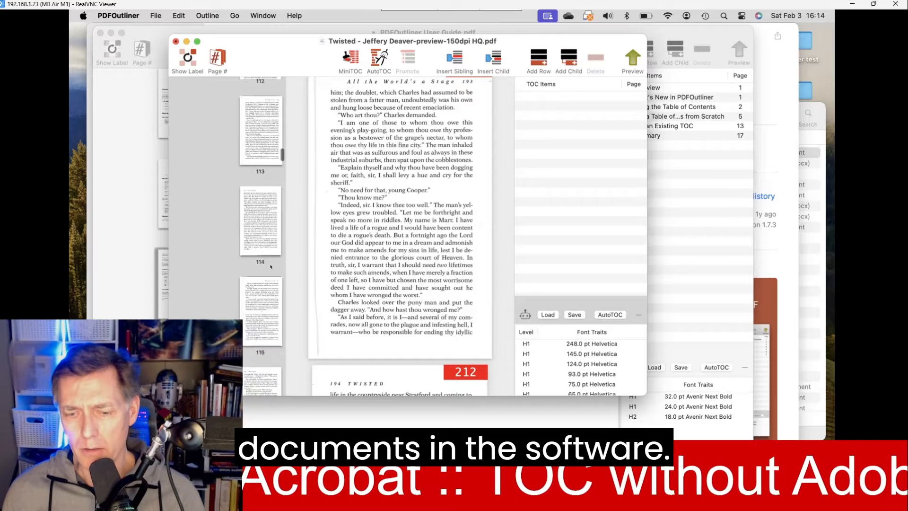
scroll(271, 266, "up", 20)
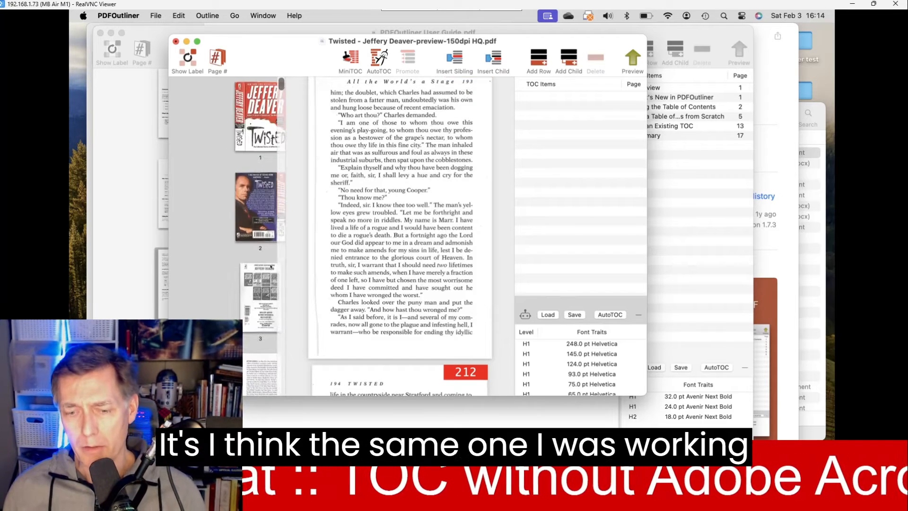
left_click(260, 117)
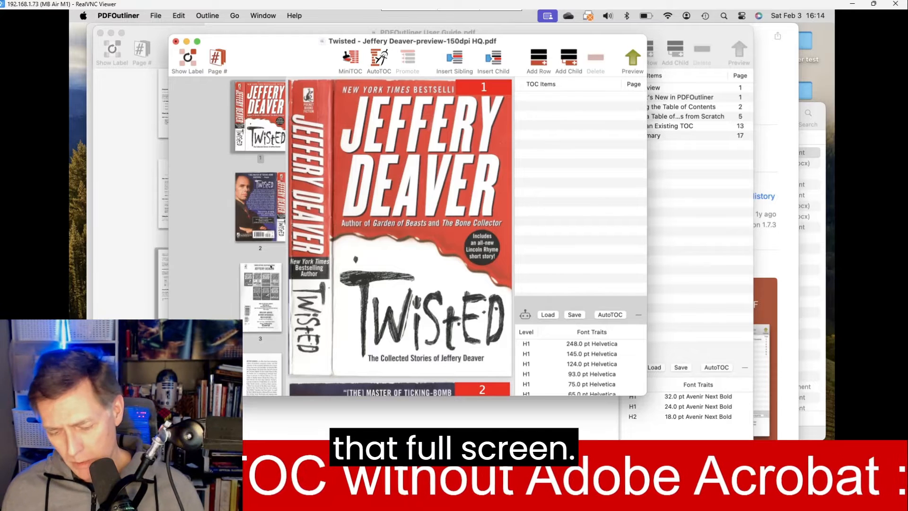
Display the scanned book's window in full screen.
key("ctrl+super+f")
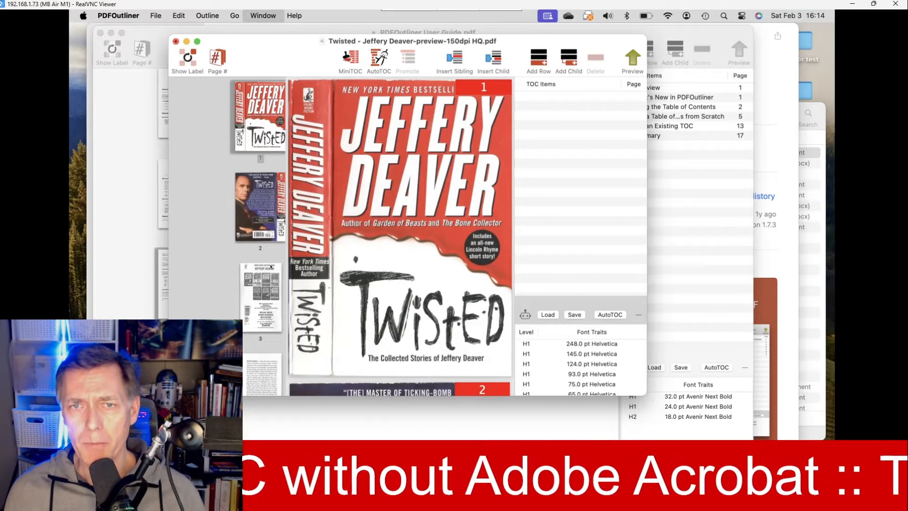
key("F4")
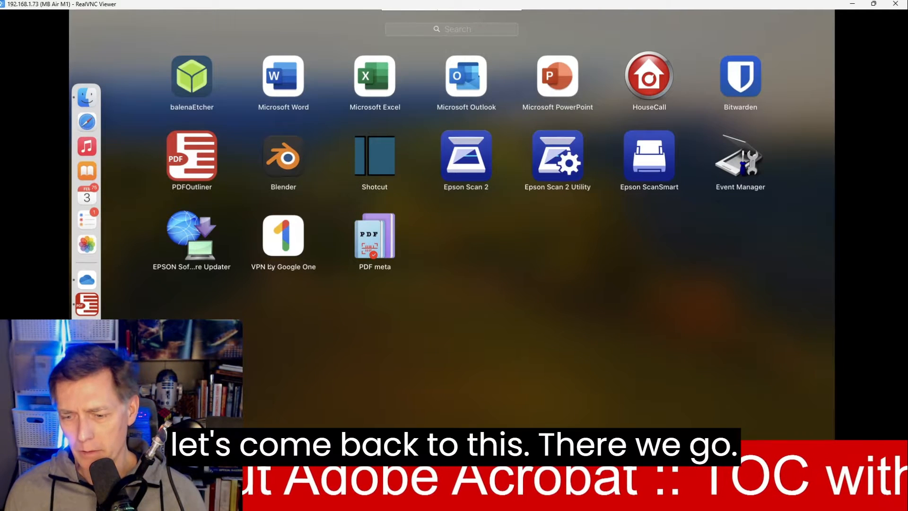
key("Escape")
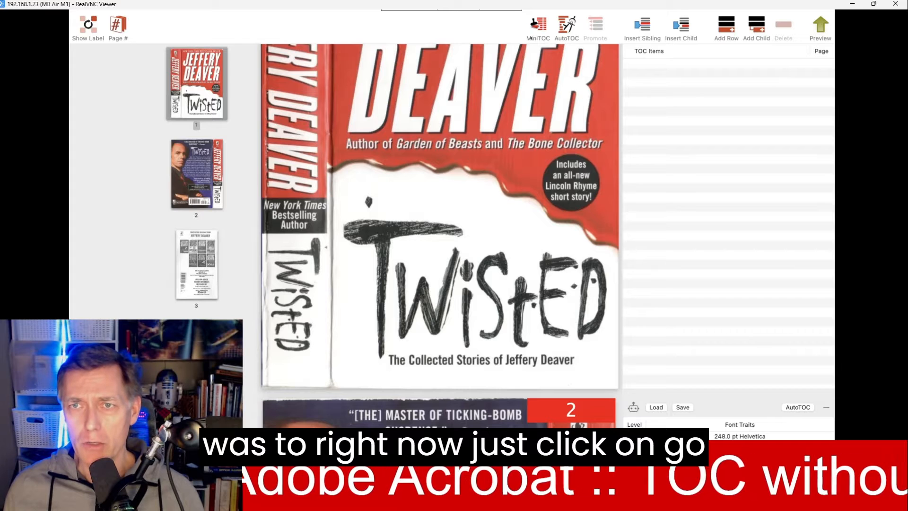
Generate a MiniTOC based on the text style of the "Contents" heading on page 15.
scroll(196, 180, "down", 1)
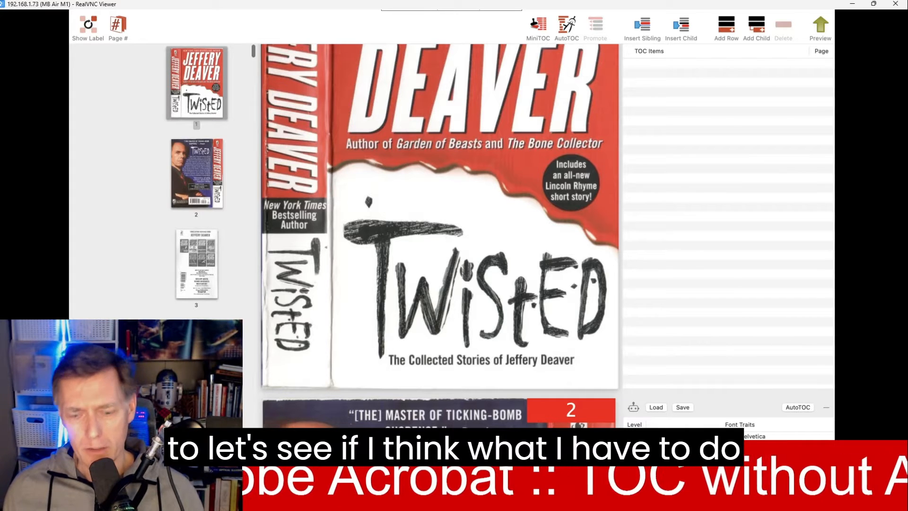
scroll(196, 180, "down", 15)
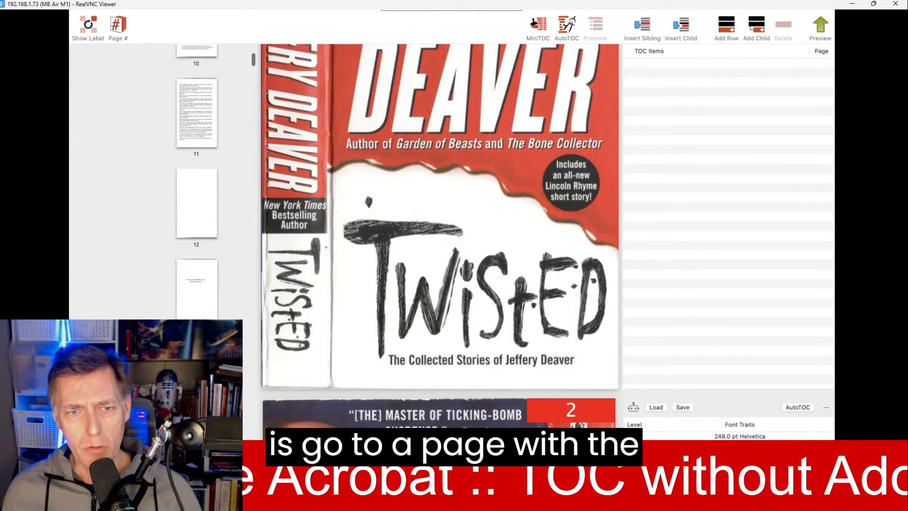
scroll(196, 180, "down", 1)
left_click(209, 313)
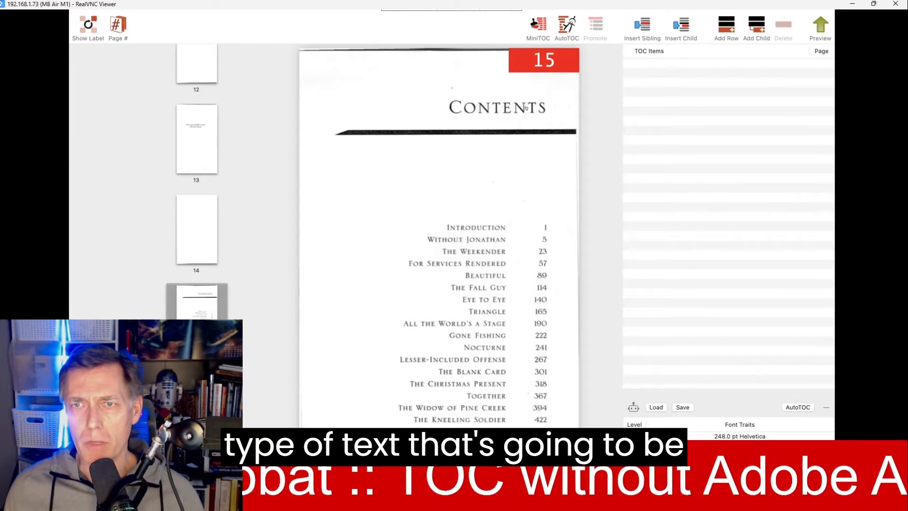
left_click_drag(546, 109, 450, 108)
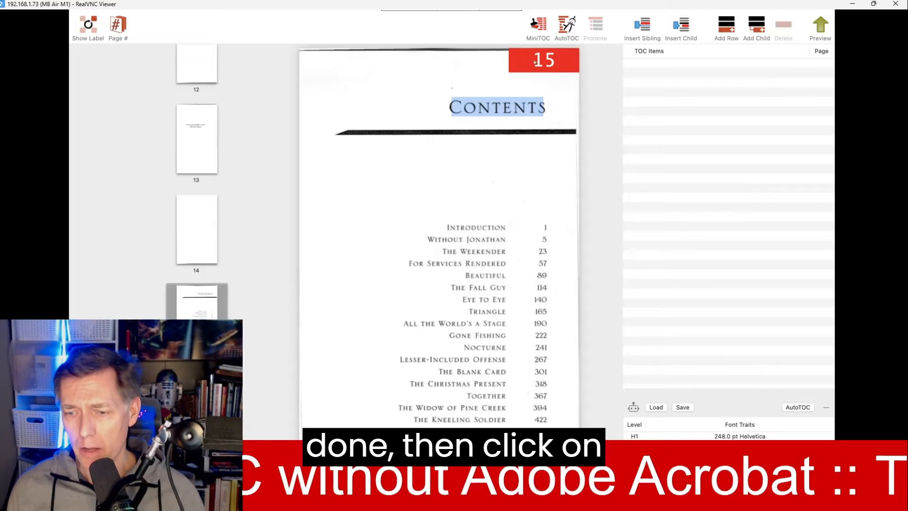
left_click(543, 30)
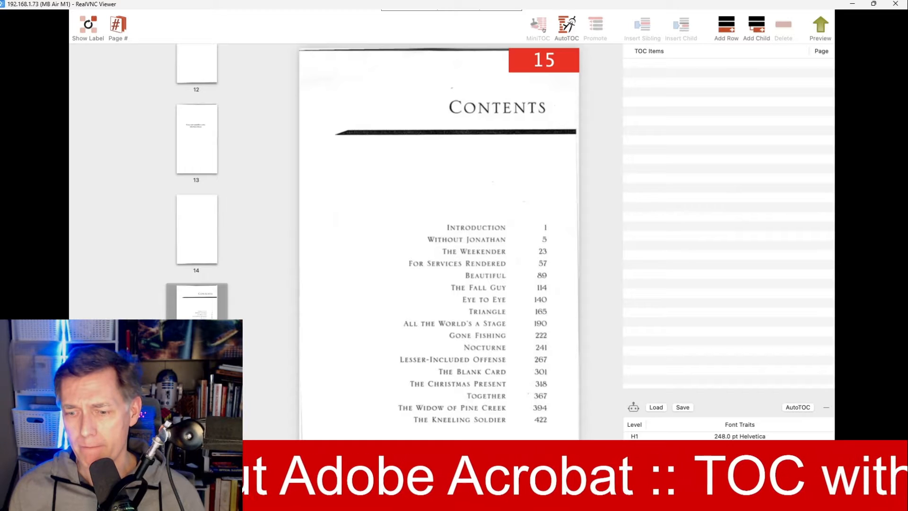
left_click_drag(545, 107, 451, 108)
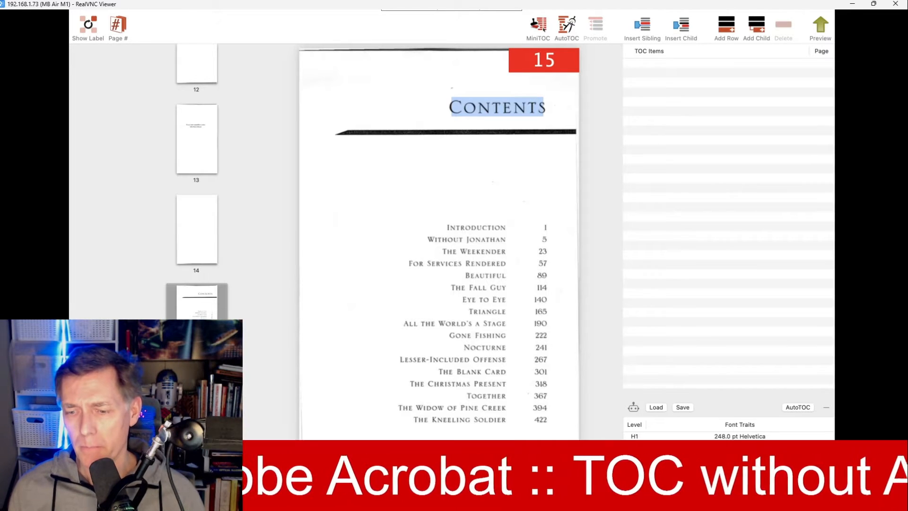
left_click(539, 26)
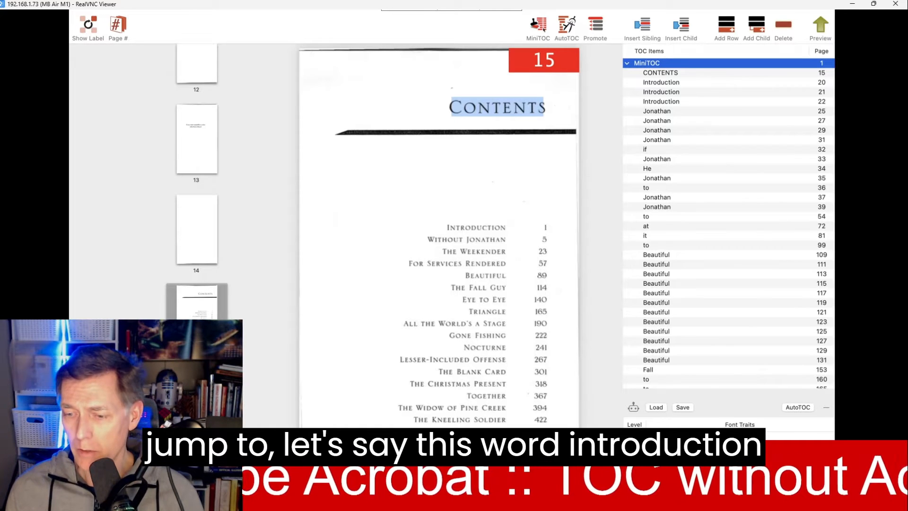
Check the pages behind several Introduction and Jonathan entries in the generated MiniTOC.
left_click(661, 82)
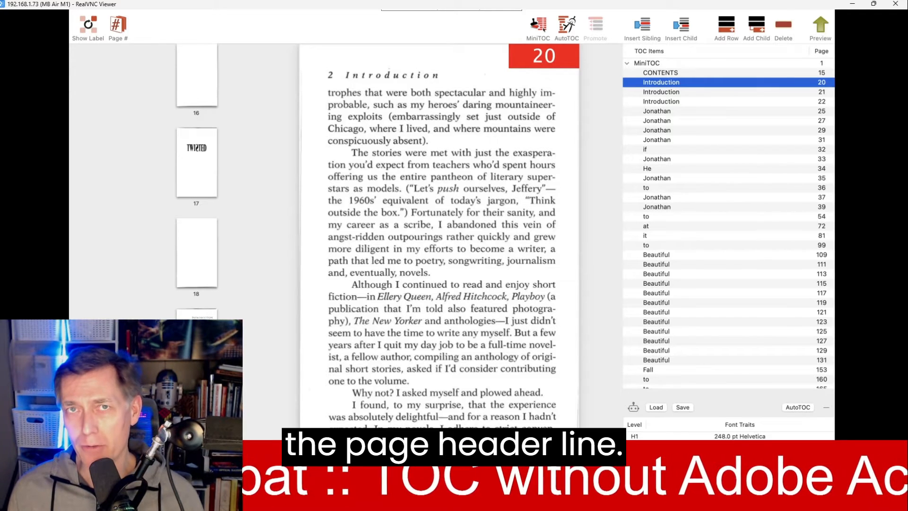
key("Down")
key("Down")
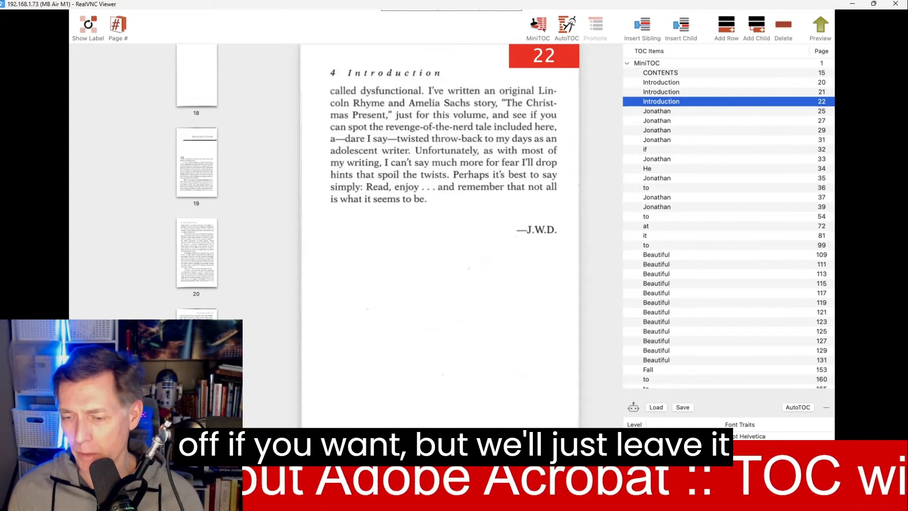
left_click(657, 130)
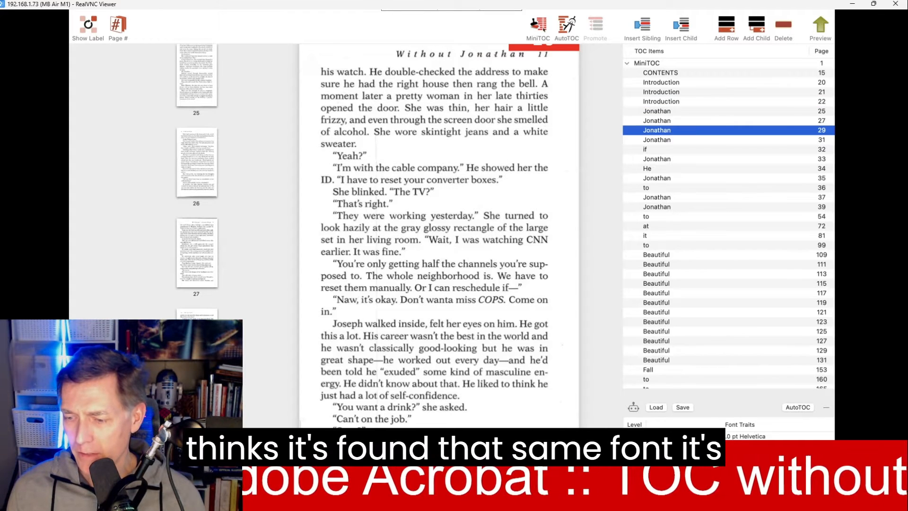
key("Down")
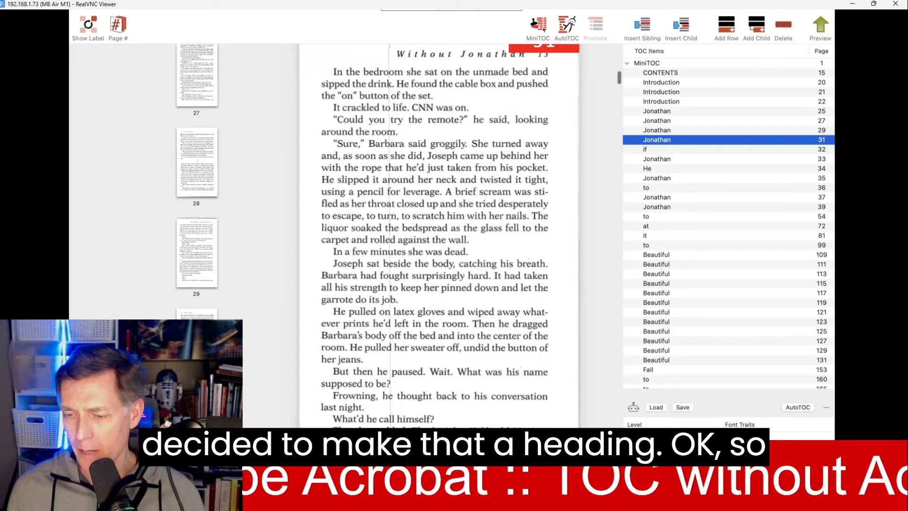
scroll(729, 224, "up", 2)
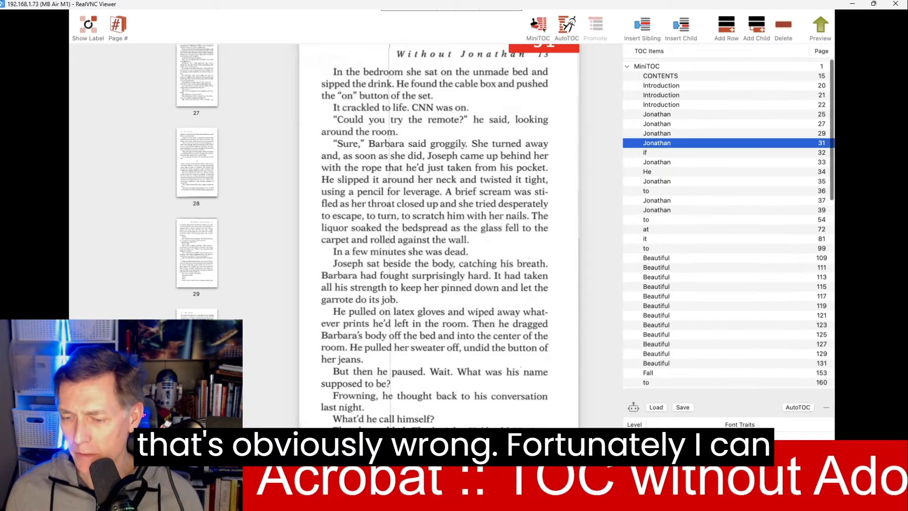
Delete the top-level MiniTOC entry together with all its child entries.
left_click(627, 64)
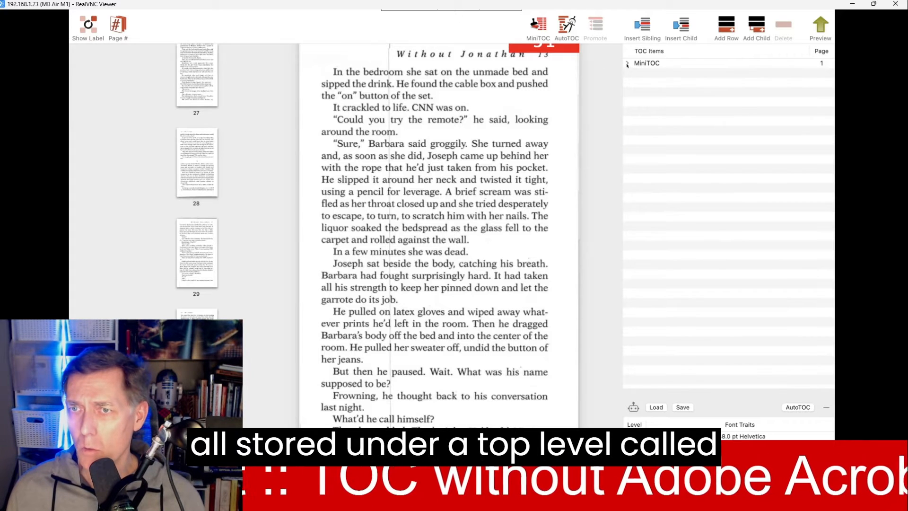
left_click(627, 64)
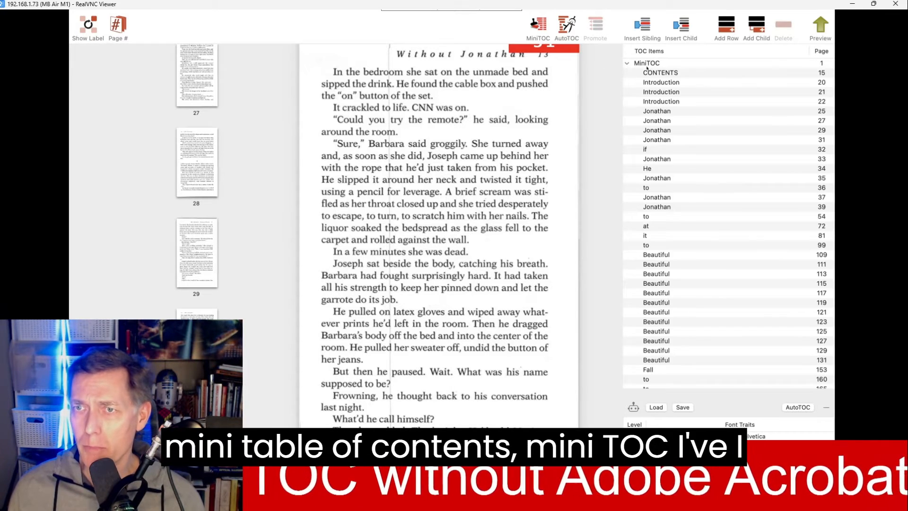
left_click(652, 64)
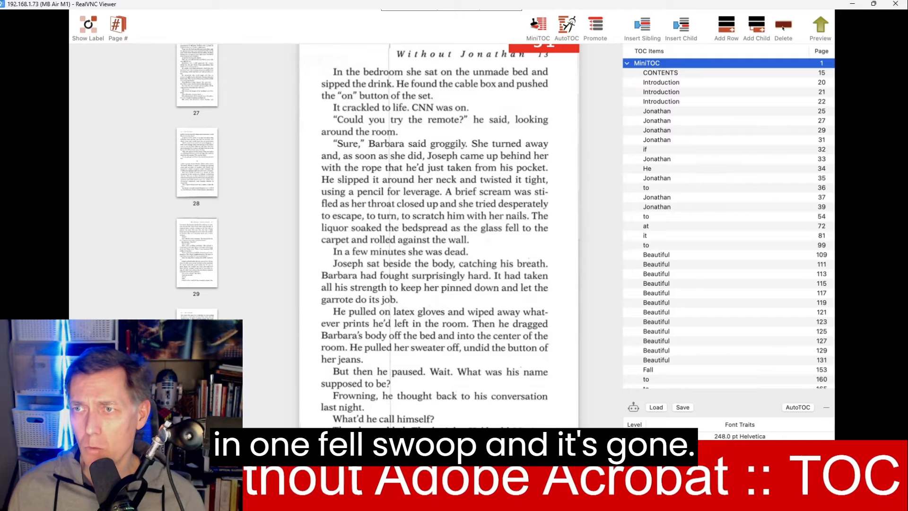
left_click(783, 28)
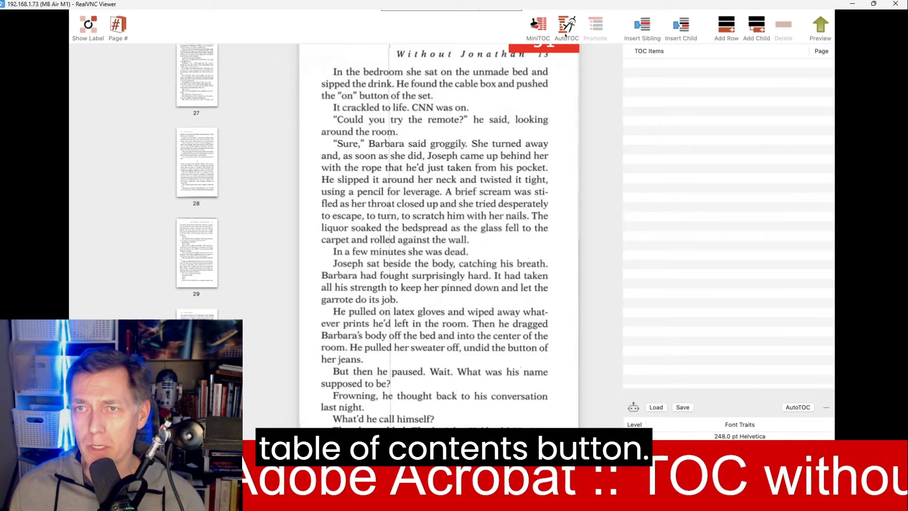
Generate an AutoTOC for the book at the default maximum depth and collapse its top-level entry.
left_click(566, 28)
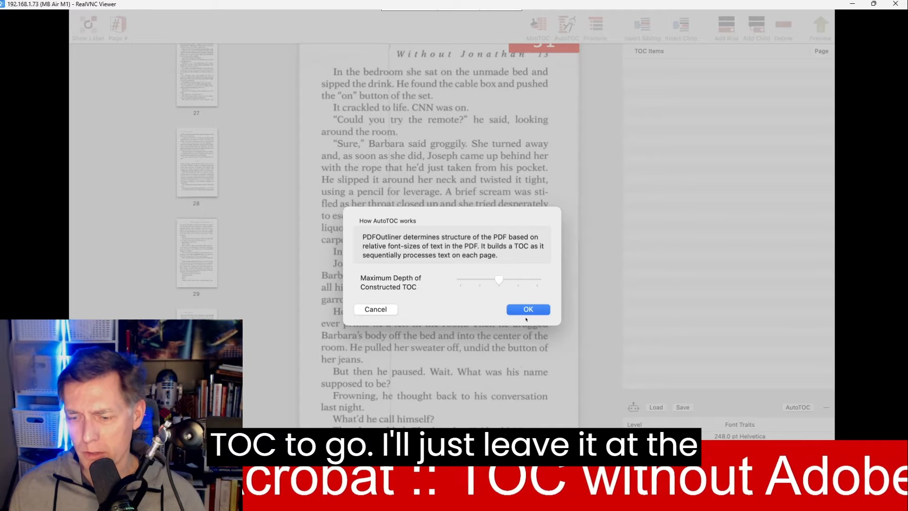
left_click(526, 311)
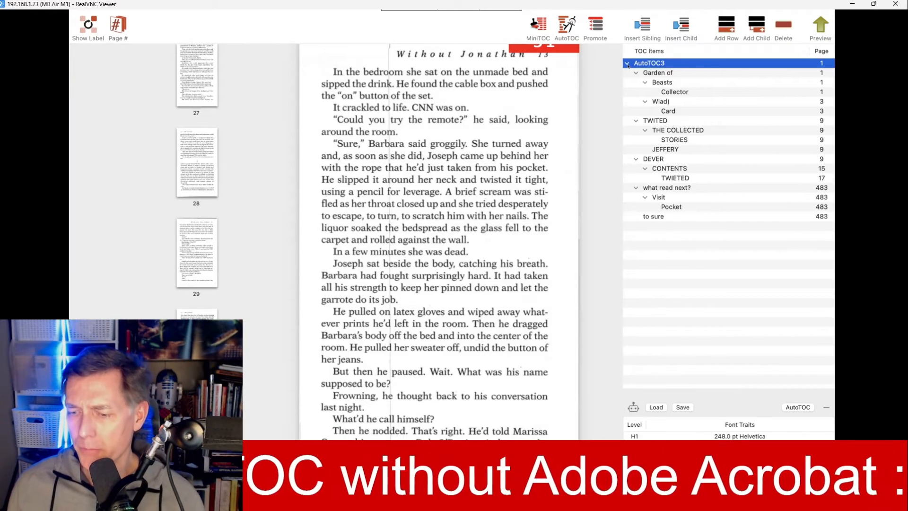
left_click(628, 64)
left_click(628, 63)
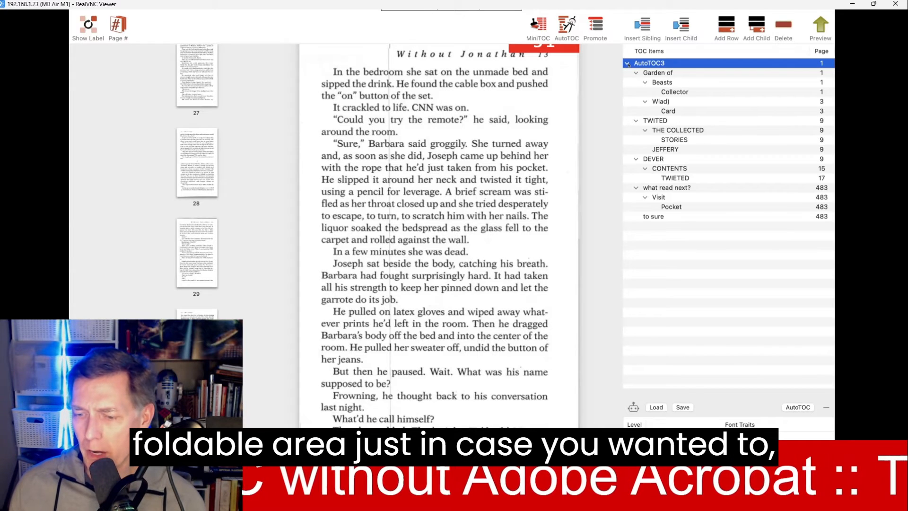
left_click(628, 63)
left_click(628, 63)
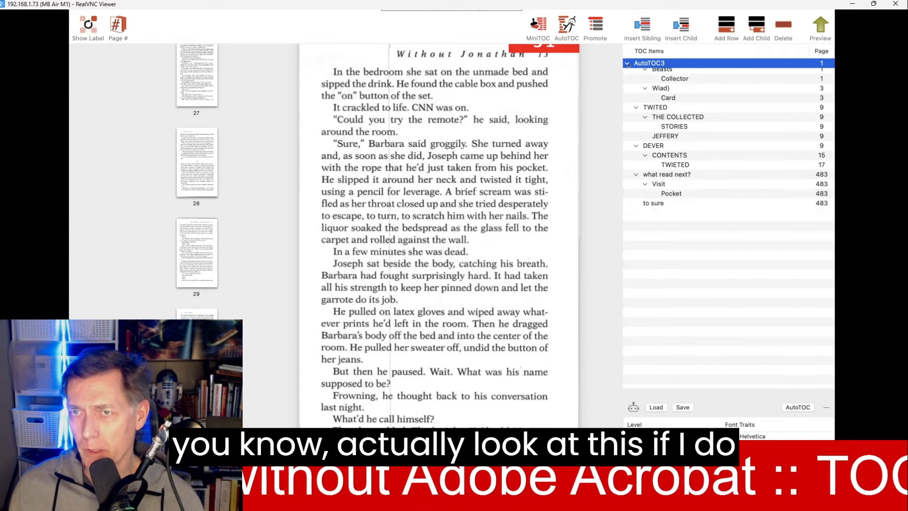
left_click(628, 64)
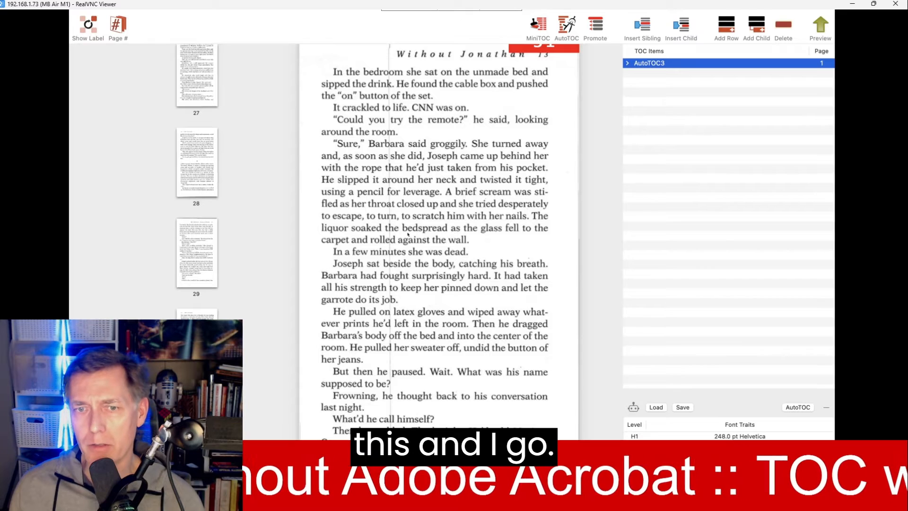
Generate a MiniTOC from the "TWISTED" running header on page 30, then delete it with all its entries.
scroll(473, 198, "up", 1)
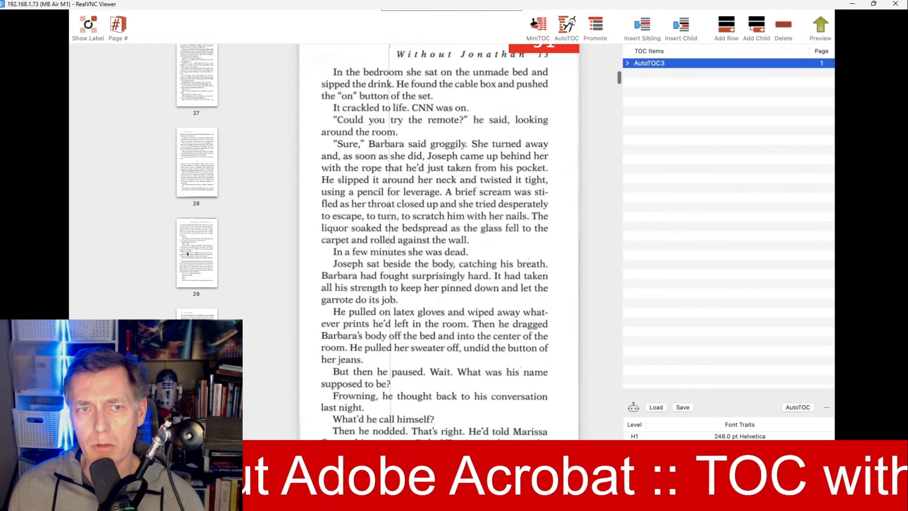
scroll(375, 78, "up", 3)
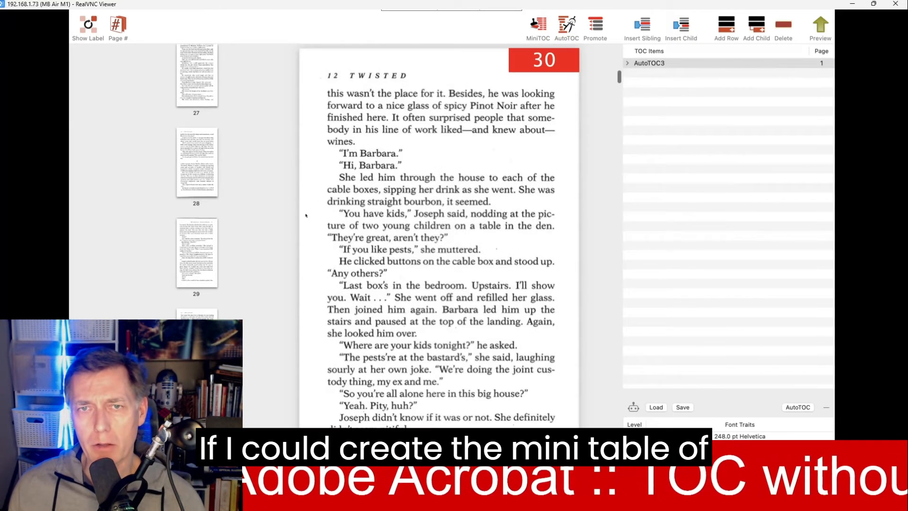
double_click(372, 80)
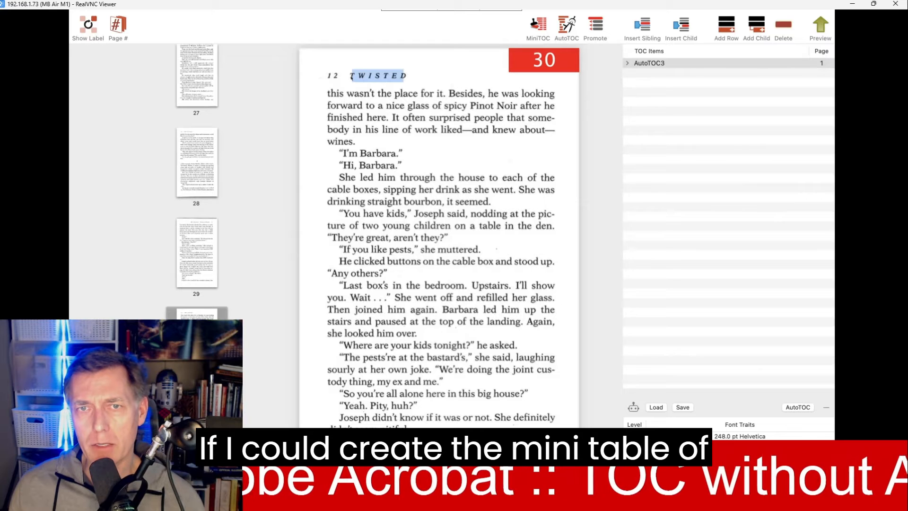
left_click_drag(352, 78, 405, 78)
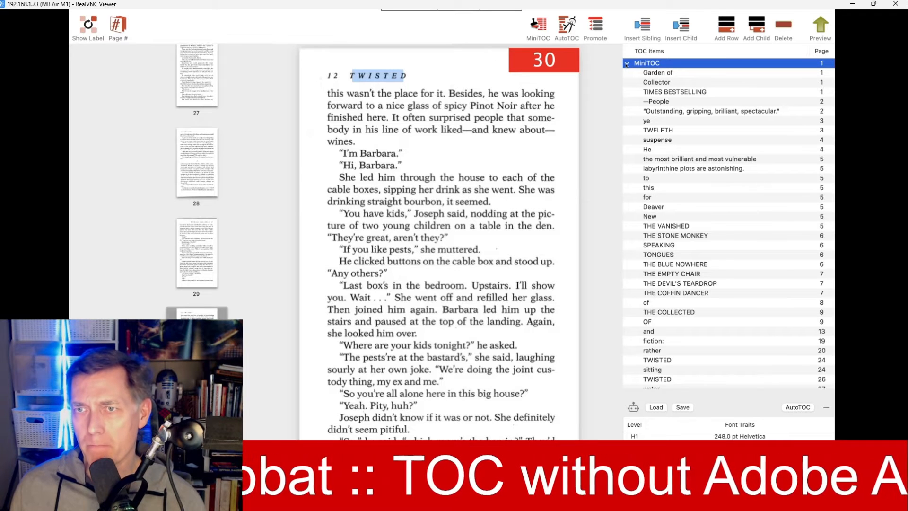
left_click(627, 64)
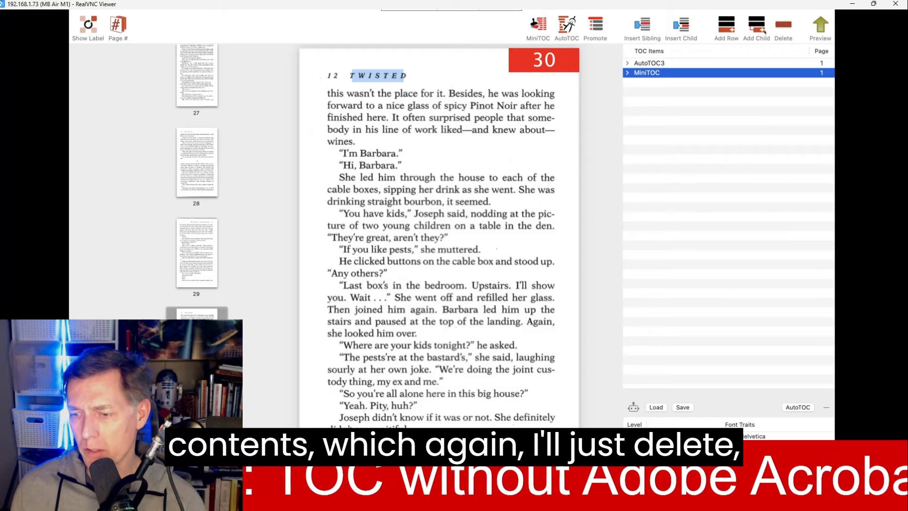
key("Delete")
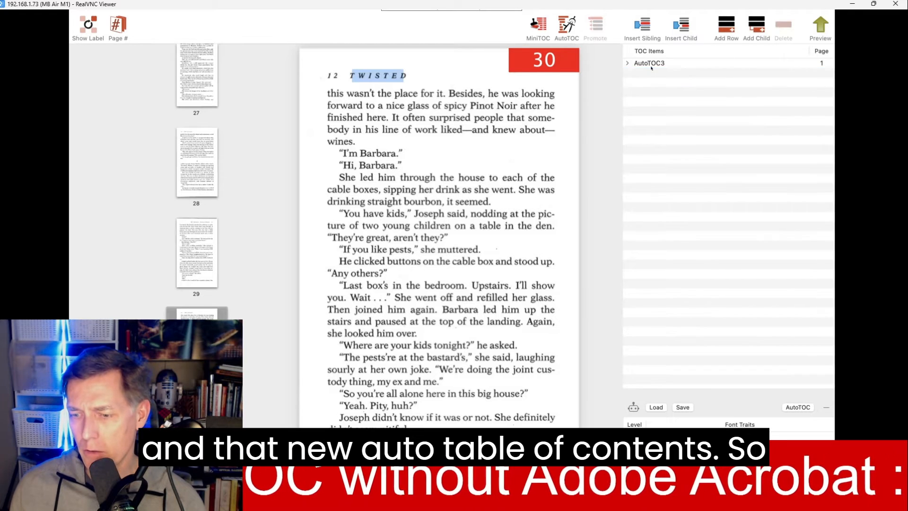
Expand the AutoTOC entries and check the pages behind "Collector", "TWITED", "what read next?" and "to sure".
left_click(651, 63)
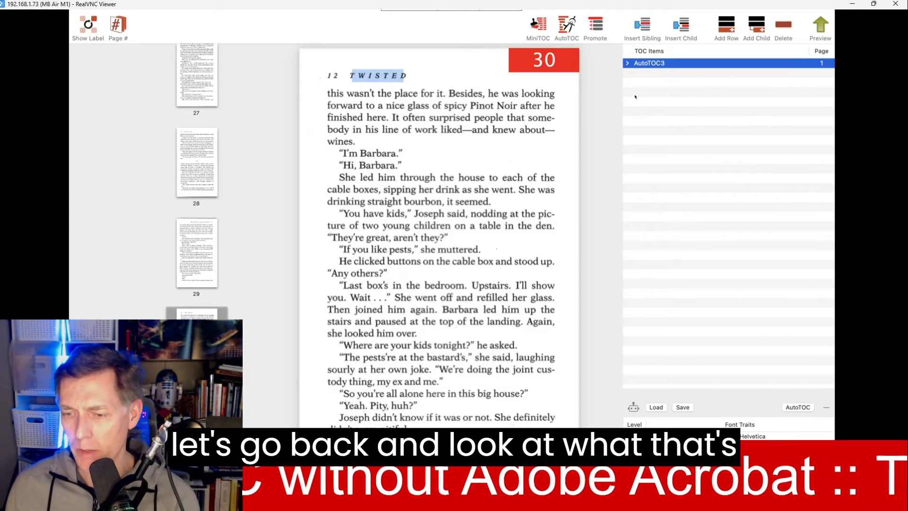
left_click(628, 64)
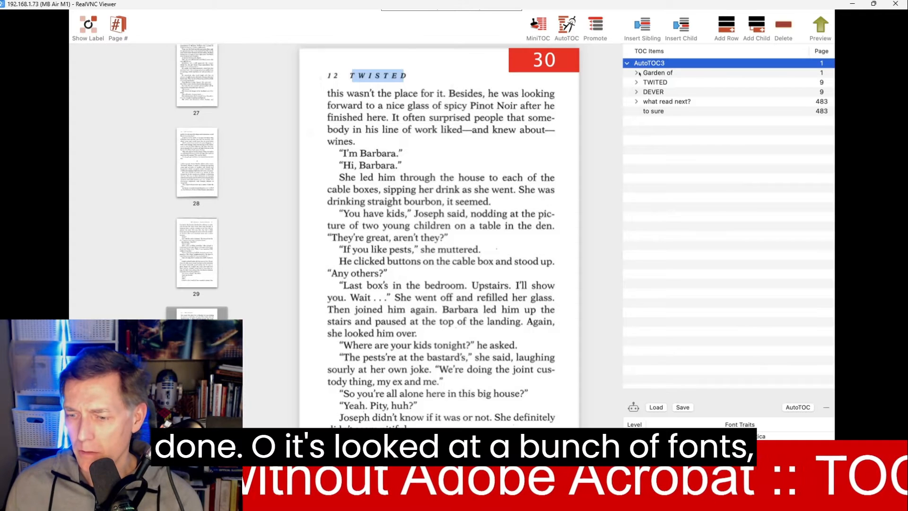
left_click(638, 73)
left_click(647, 83)
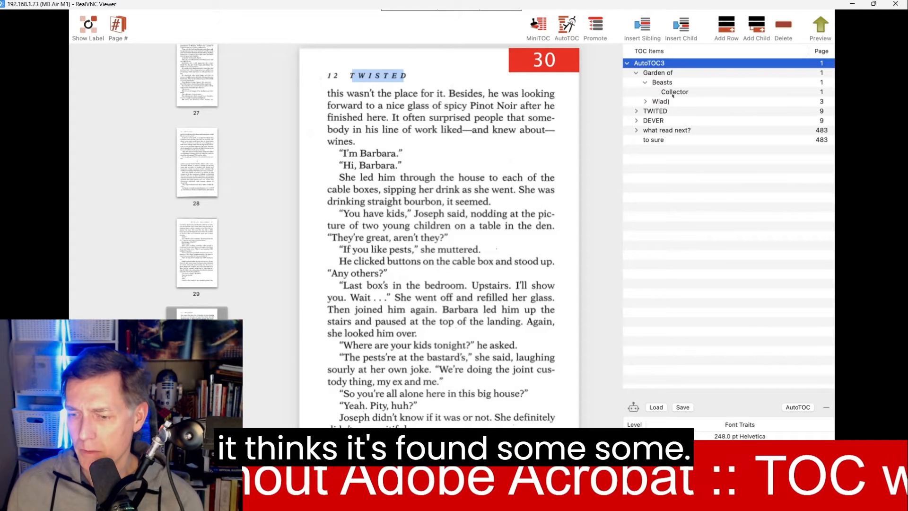
left_click(672, 93)
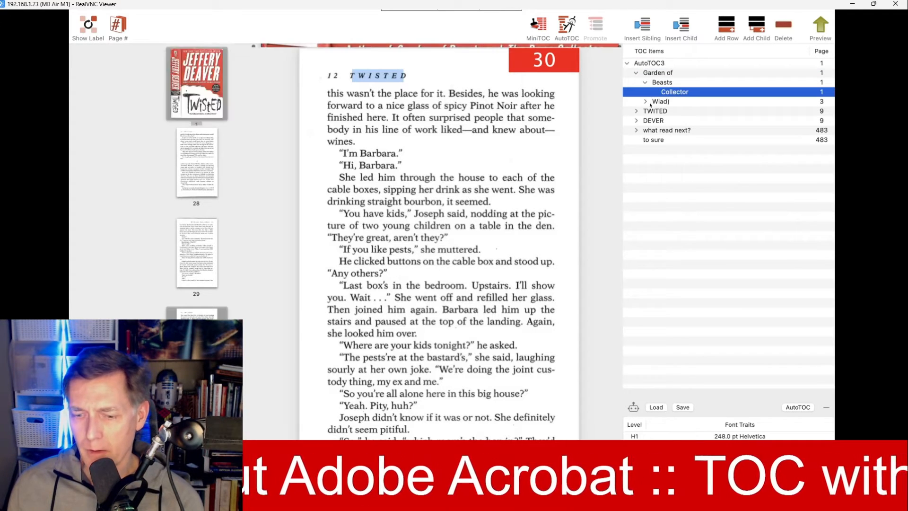
left_click(660, 113)
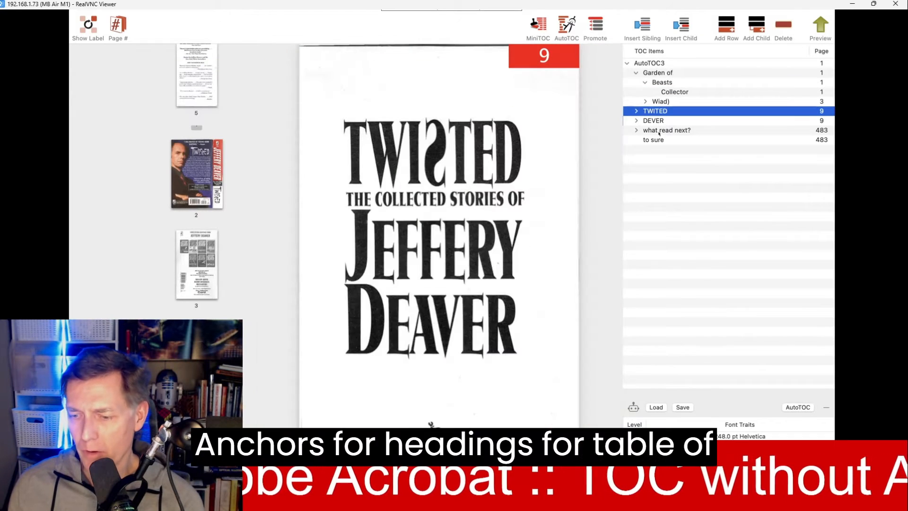
left_click(658, 131)
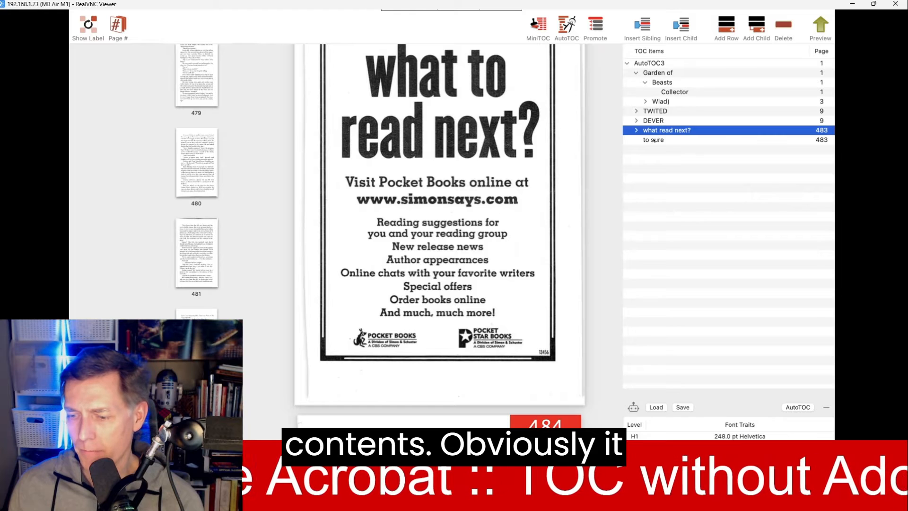
left_click(653, 140)
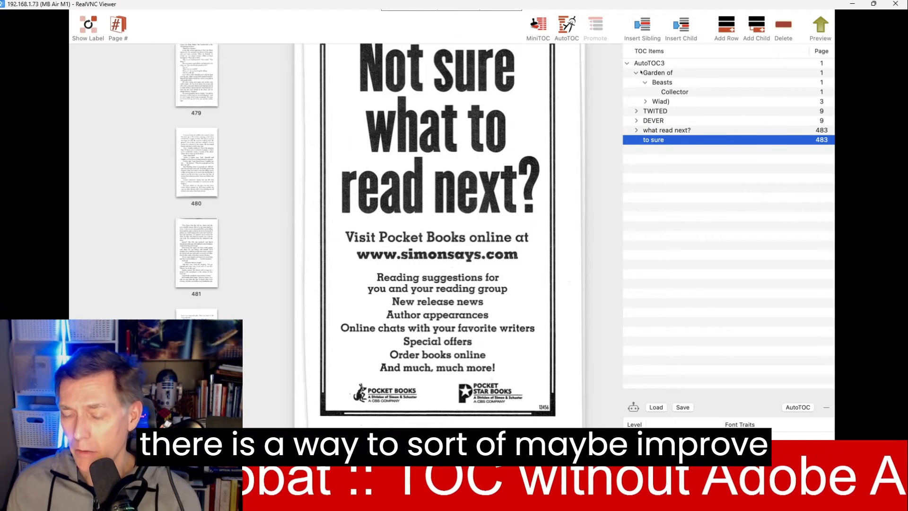
Delete the whole AutoTOC3 outline and reset the H1-H2-H3 heading fonts.
left_click(655, 63)
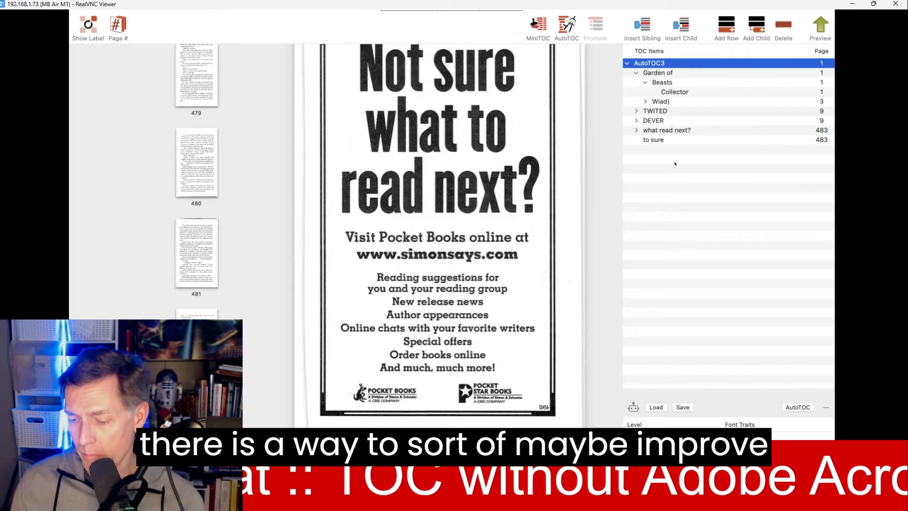
left_click(781, 34)
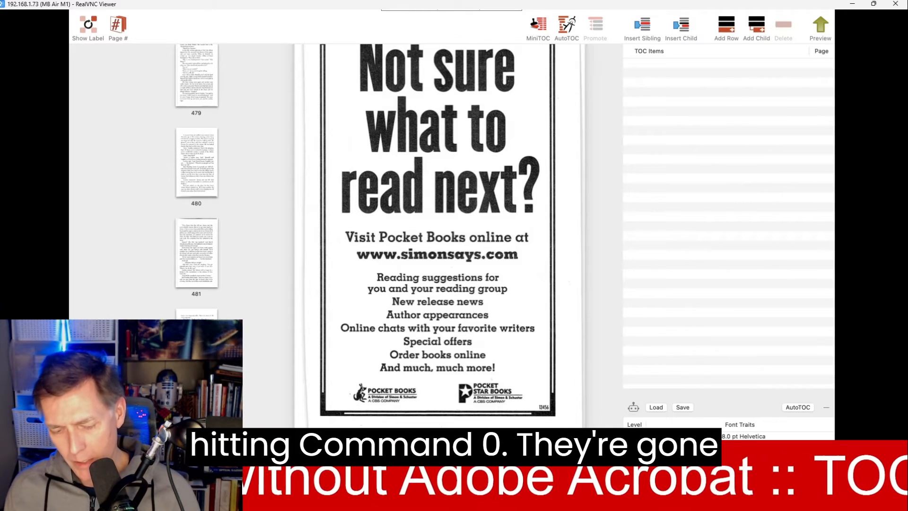
key("super+0")
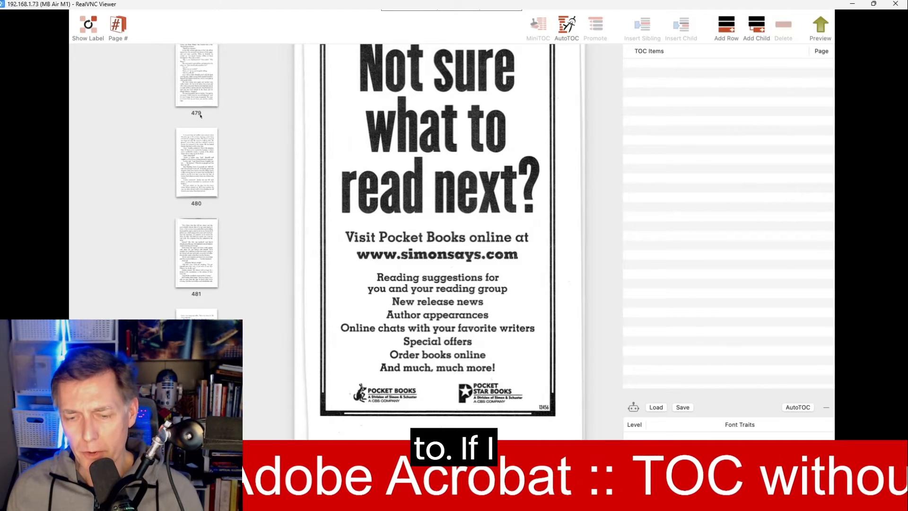
Find the chapter title "The Kneeling Soldier" on page 440 and use its text style for H1.
left_click(201, 115)
scroll(201, 116, "up", 3)
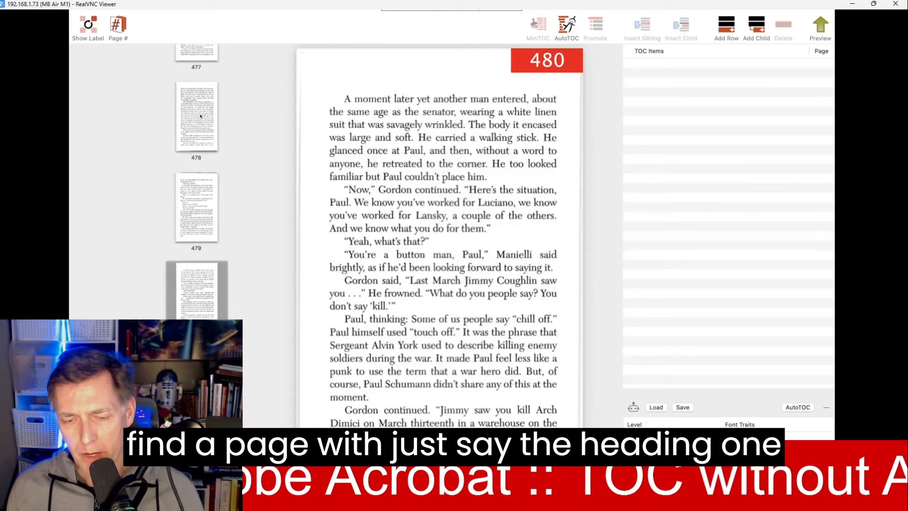
scroll(200, 116, "up", 10)
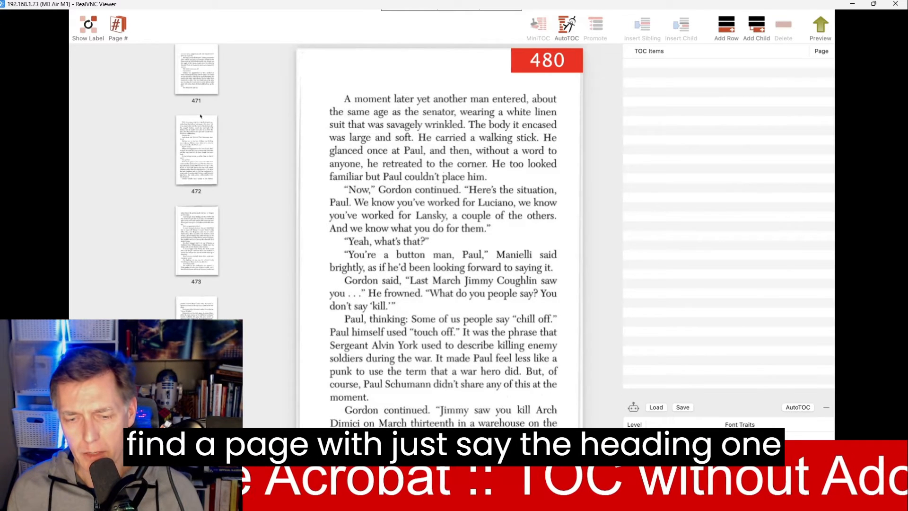
scroll(201, 116, "up", 15)
left_click(201, 115)
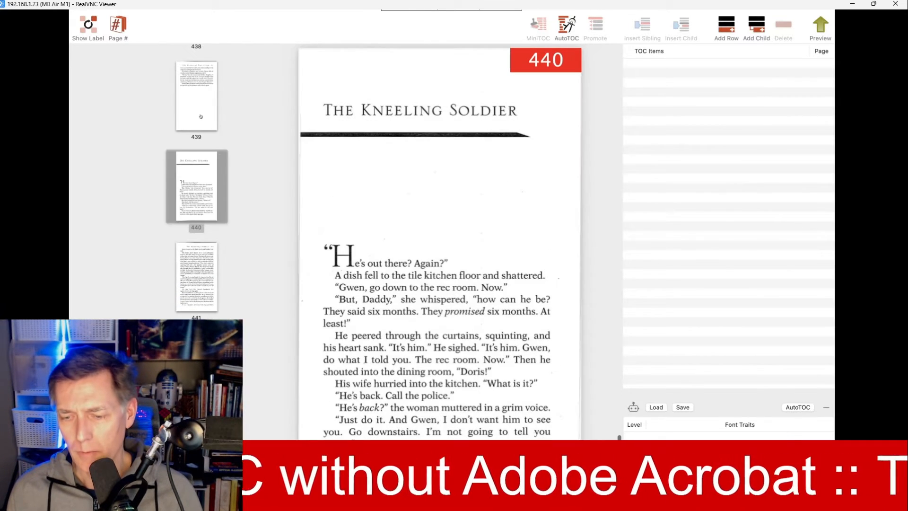
triple_click(421, 110)
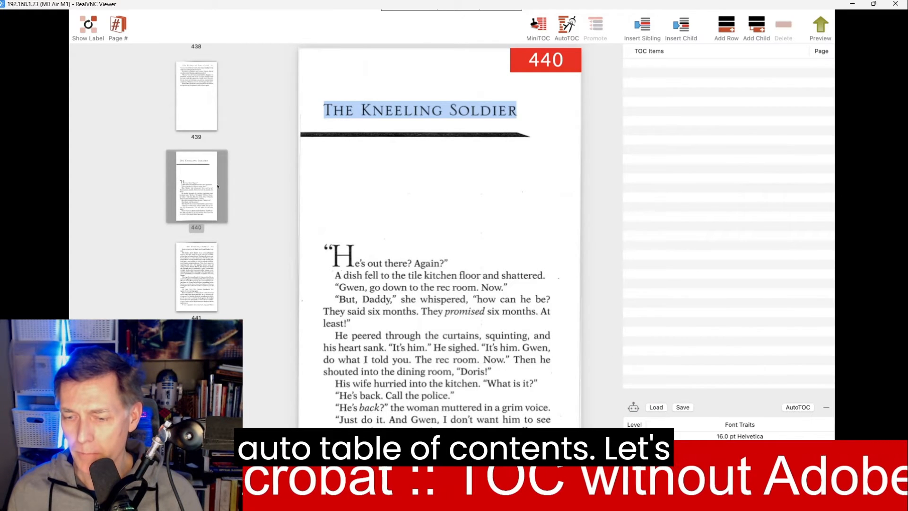
Generate an AutoTOC at the default maximum depth and check the pages behind its page 289 "Offense" and "JEFFERY" entries.
left_click(567, 24)
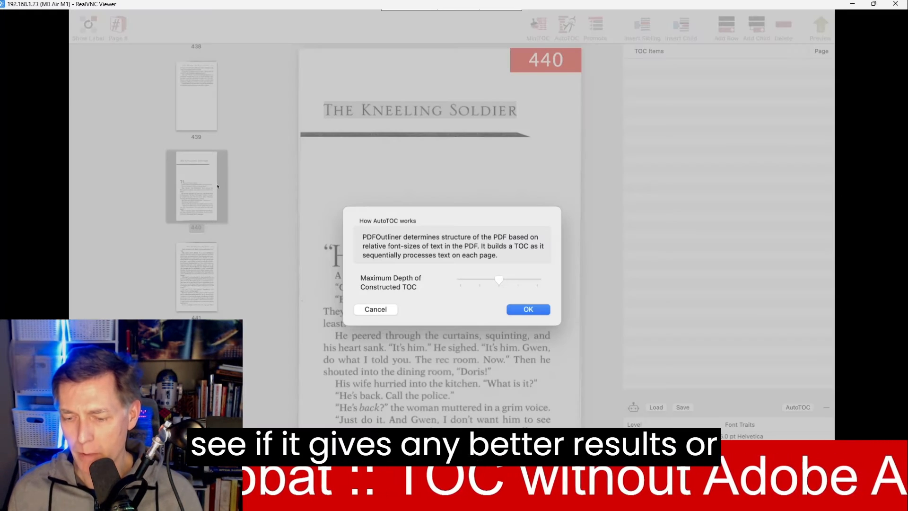
key("Return")
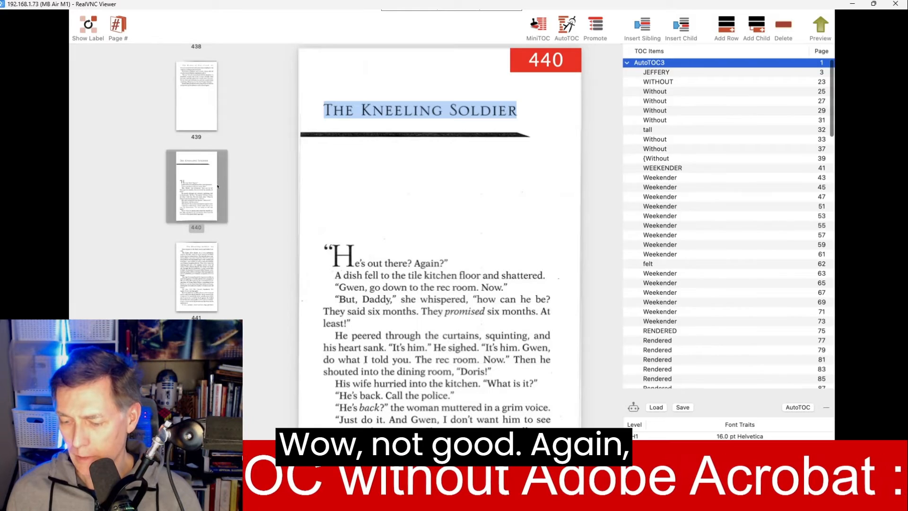
scroll(728, 223, "down", 12)
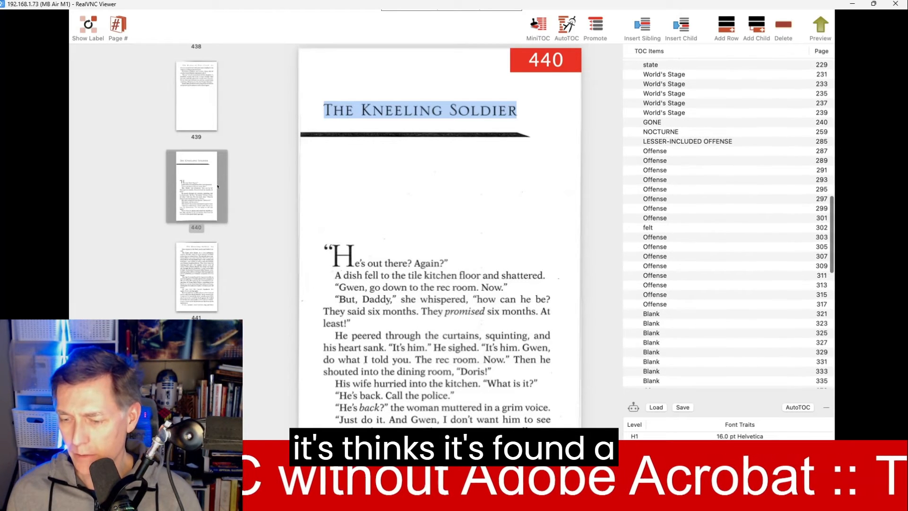
left_click(655, 161)
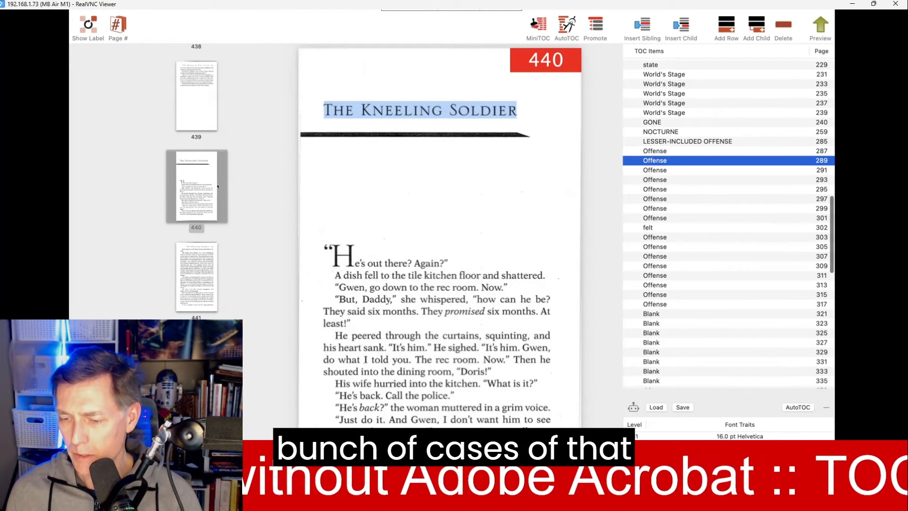
scroll(729, 223, "up", 12)
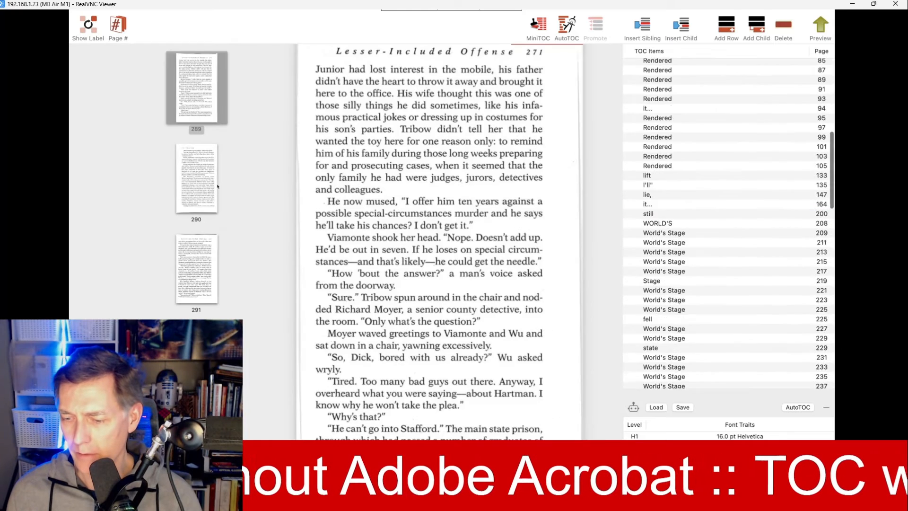
left_click(656, 73)
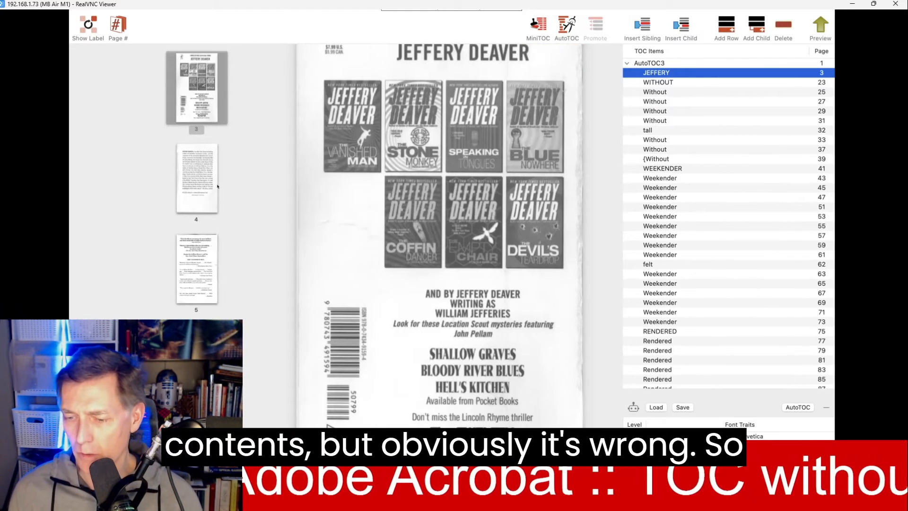
Delete the top-level AutoTOC3 entry built from the H1 style, including all its child entries.
left_click(650, 63)
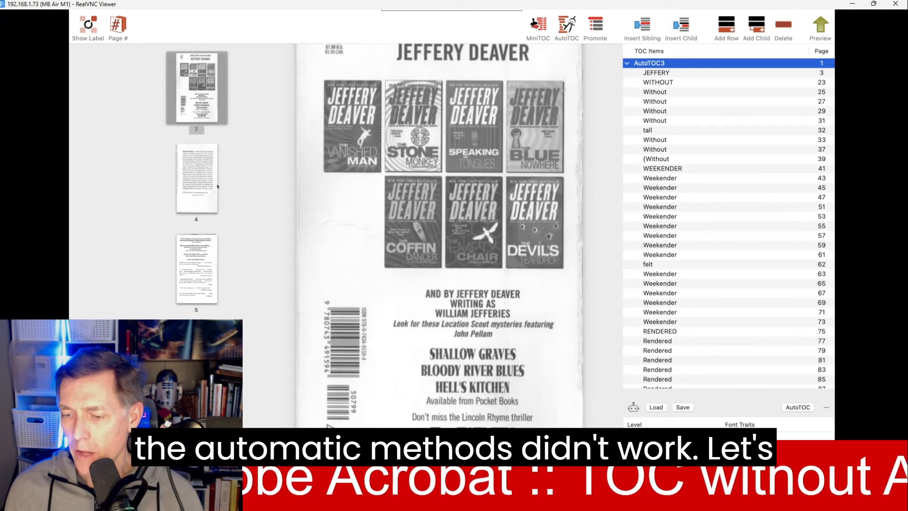
left_click(784, 25)
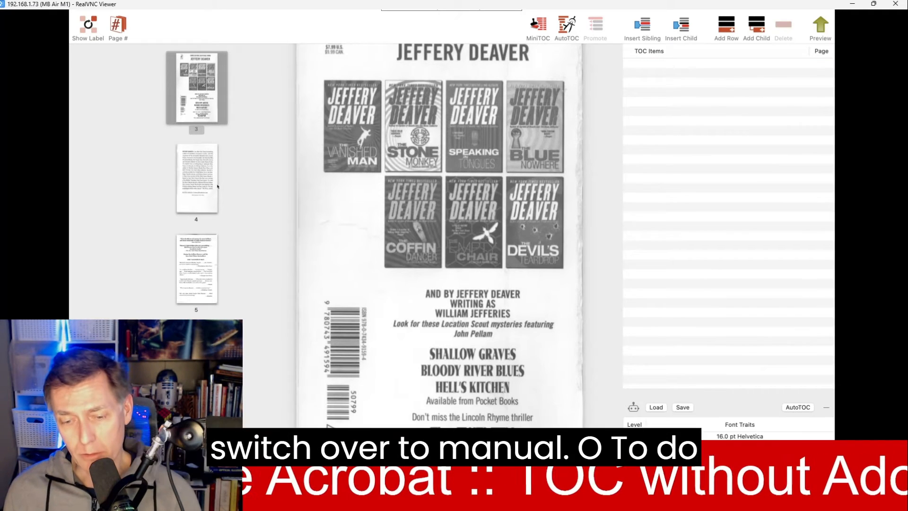
Add a sibling TOC entry for the book cover on page 1.
scroll(248, 161, "up", 4)
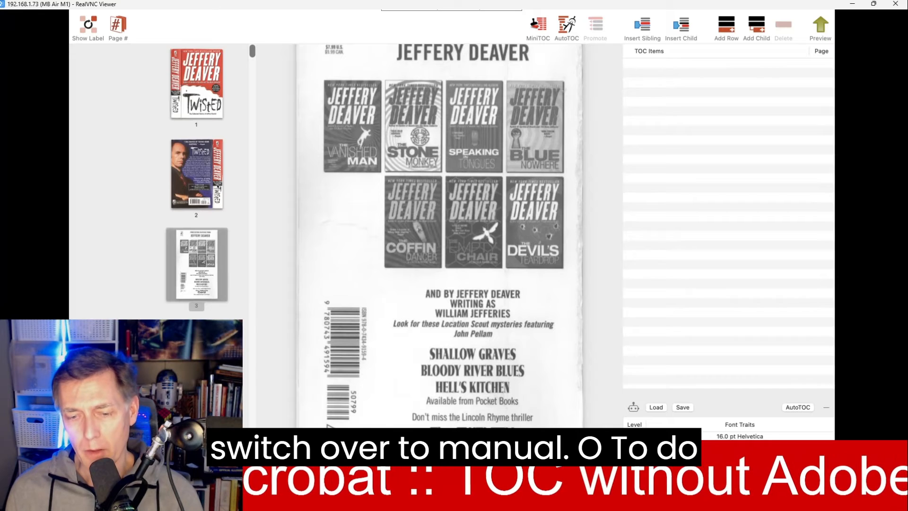
left_click(196, 84)
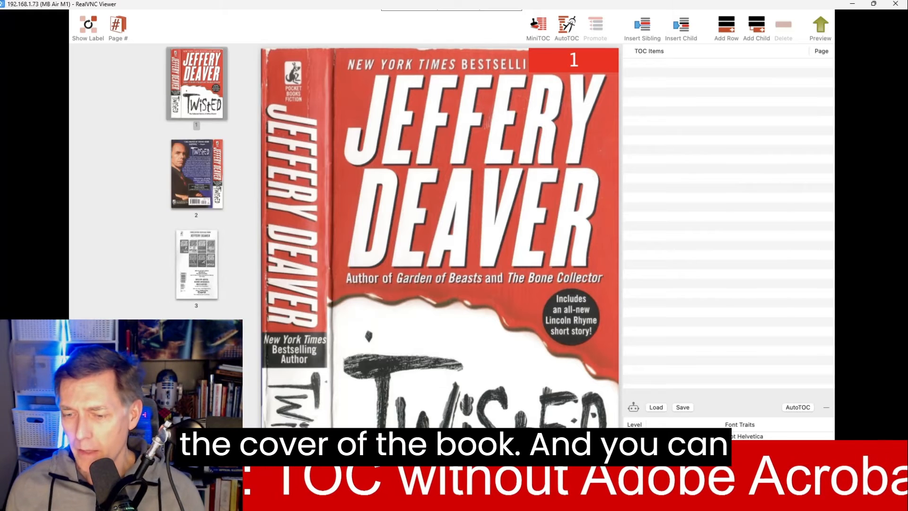
mouse_move(207, 14)
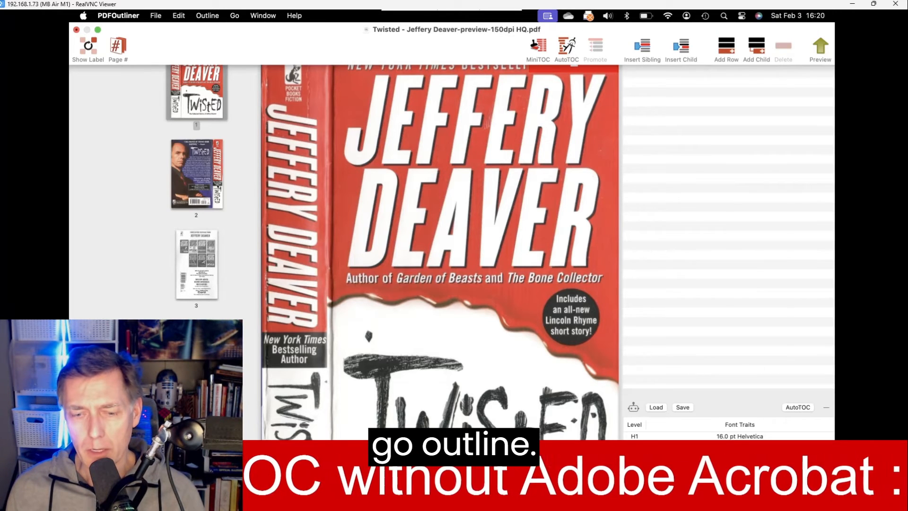
left_click(207, 15)
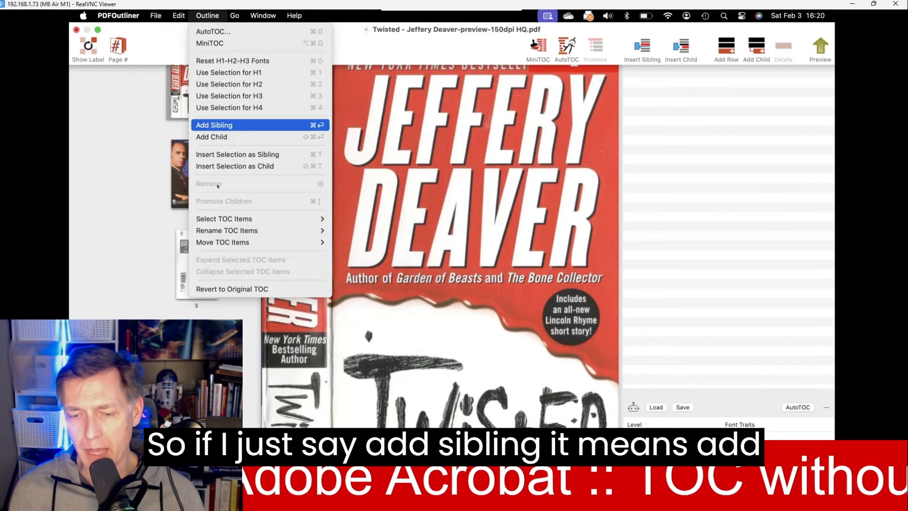
key("Return")
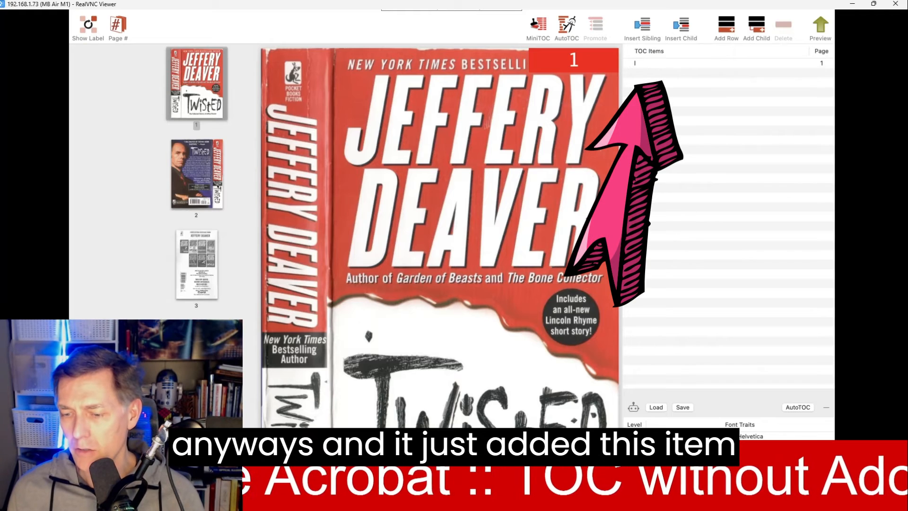
Rename the TOC entry for page 1 as "Cover".
left_click(645, 63)
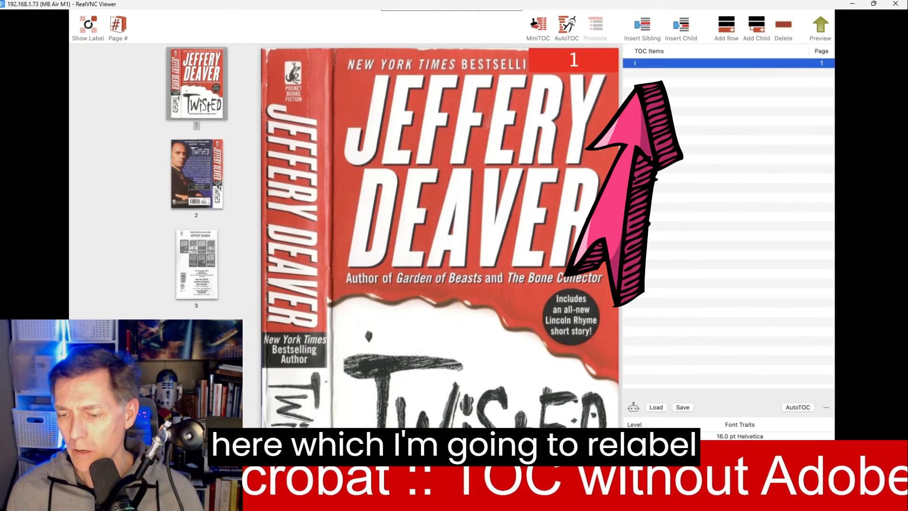
left_click(635, 63)
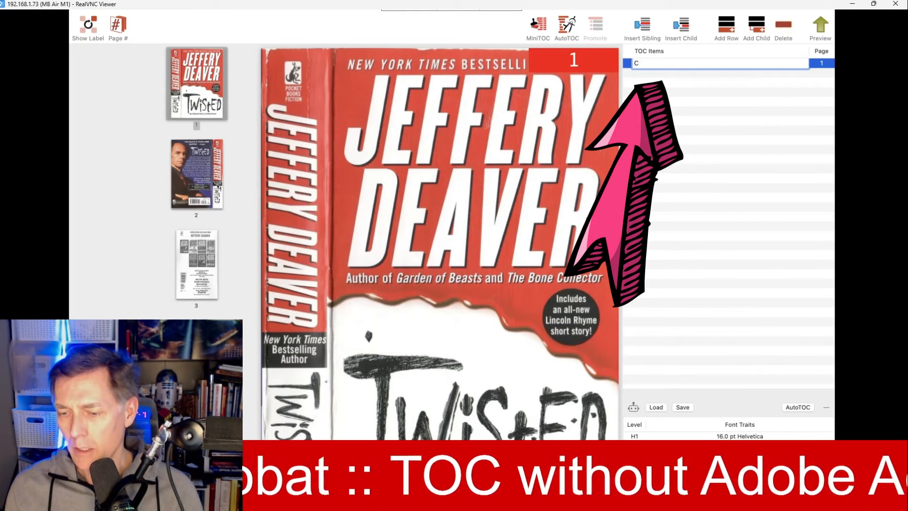
type("Cover")
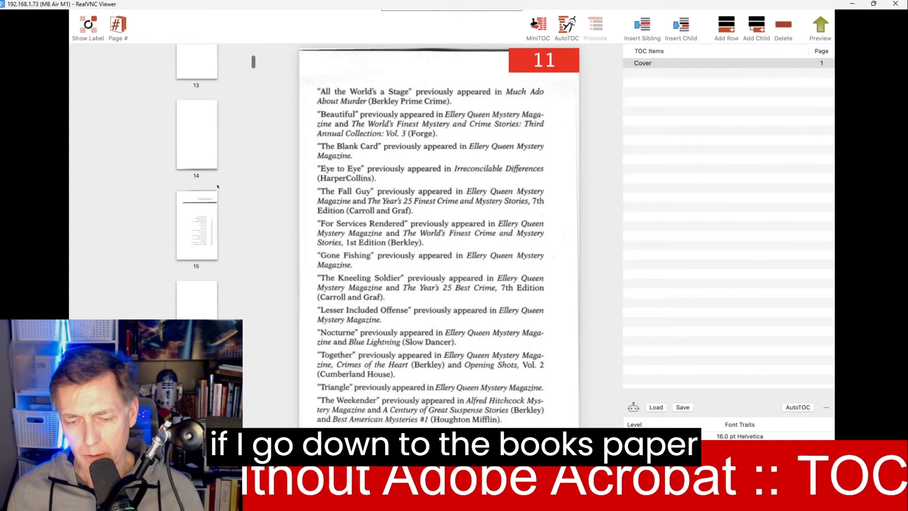
Insert the "Contents" heading on page 15 as a sibling TOC entry.
left_click(218, 186)
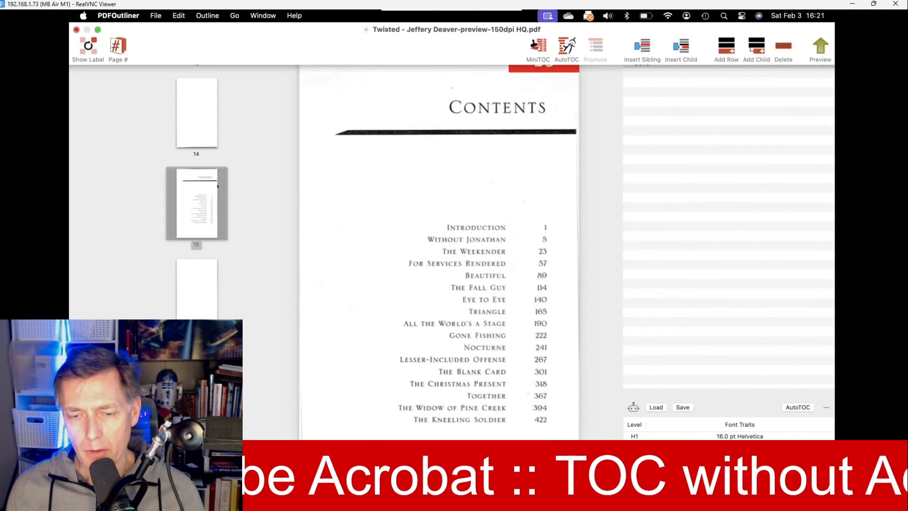
left_click(213, 16)
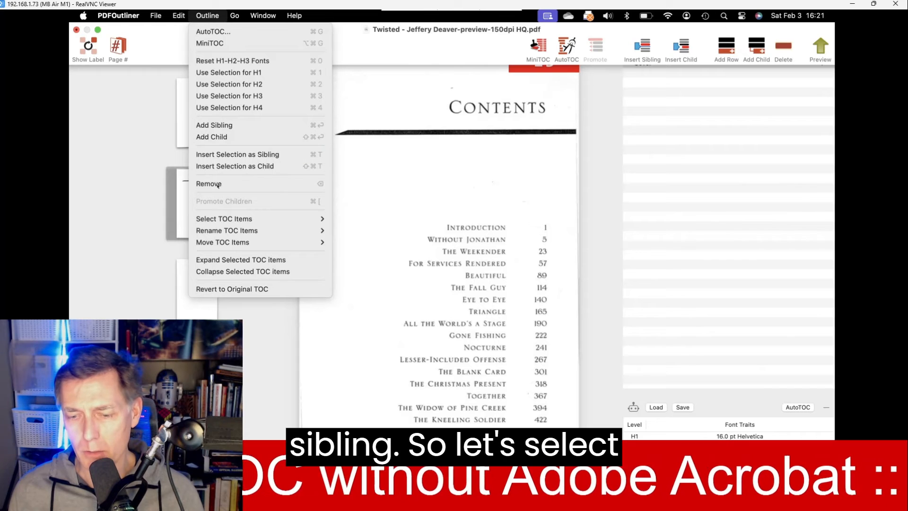
left_click(218, 184)
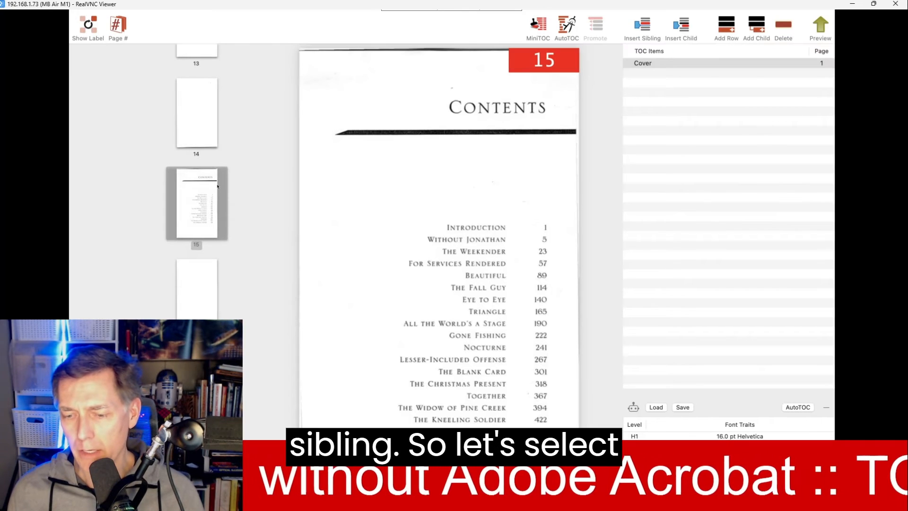
left_click_drag(546, 108, 450, 108)
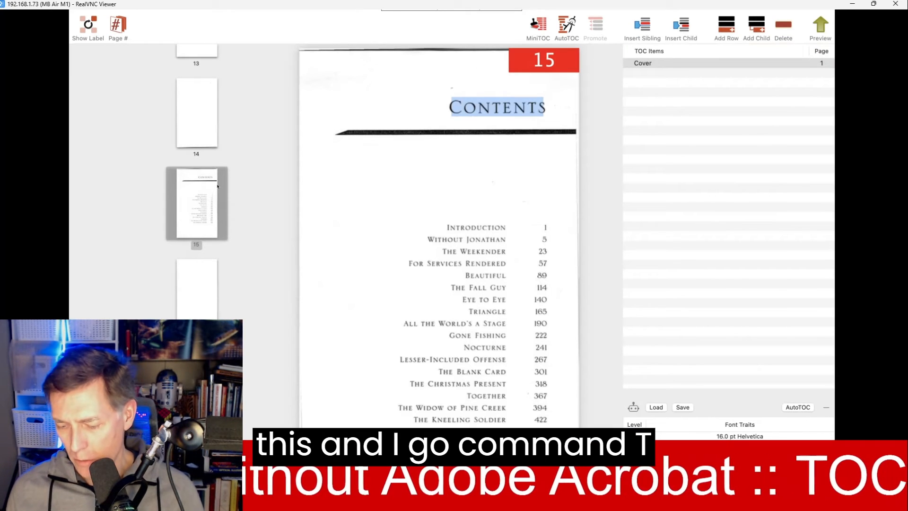
key("super+t")
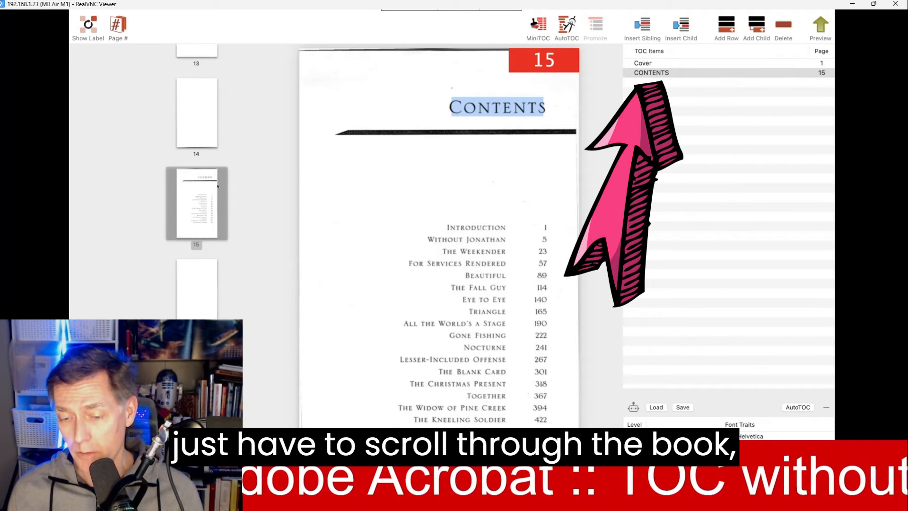
Insert the "Introduction" heading text on page 19 as a sibling TOC entry.
scroll(218, 186, "down", 5)
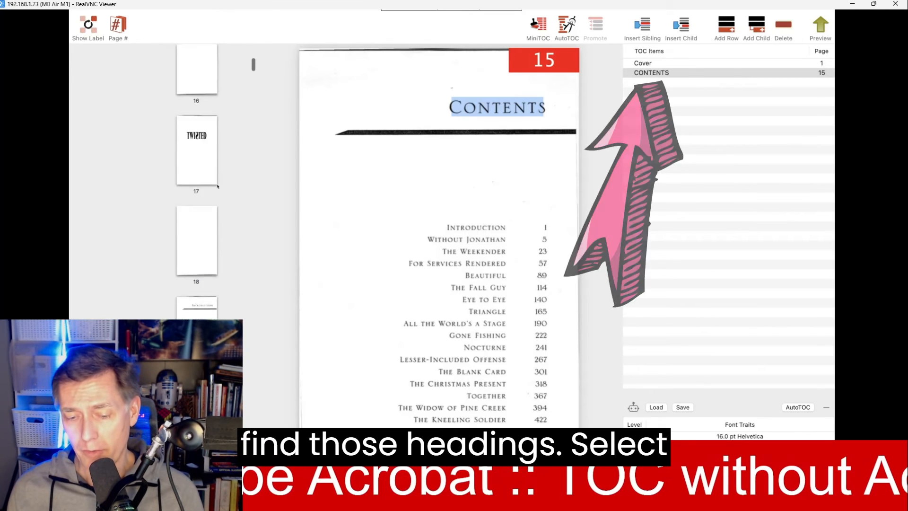
left_click(197, 272)
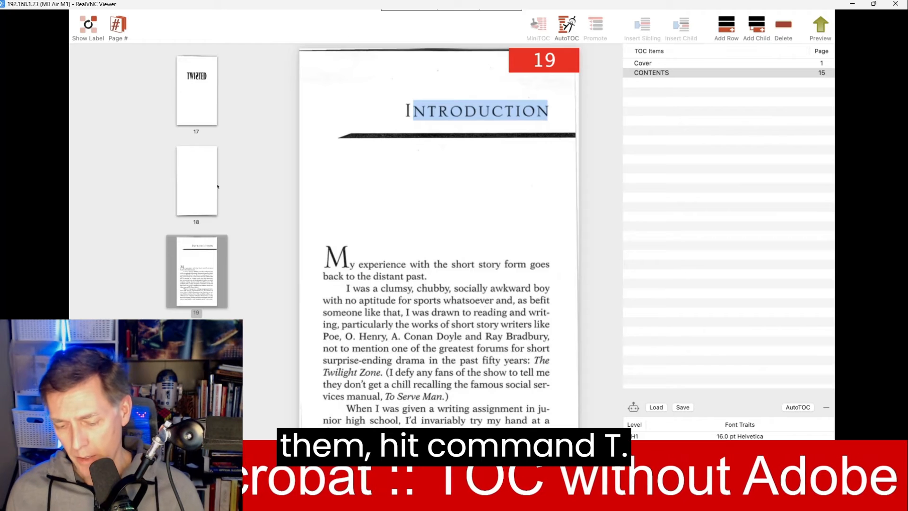
key("super+t")
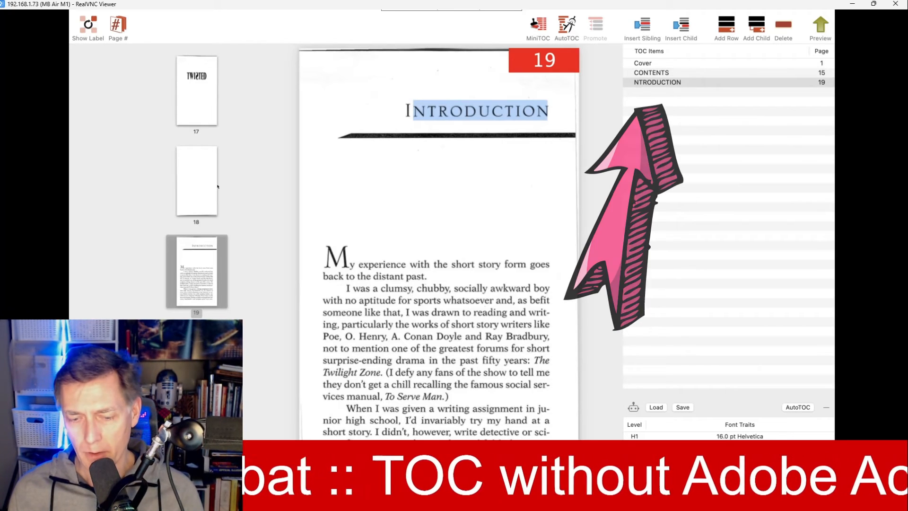
Insert the chapter title "Without Jonathan" on page 23 as a sibling TOC entry.
scroll(218, 186, "down", 10)
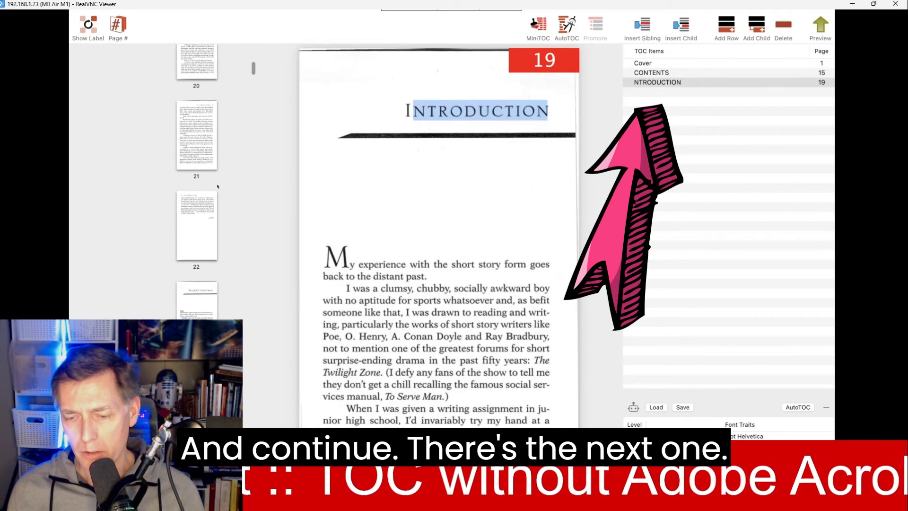
left_click(197, 303)
left_click_drag(383, 109, 547, 110)
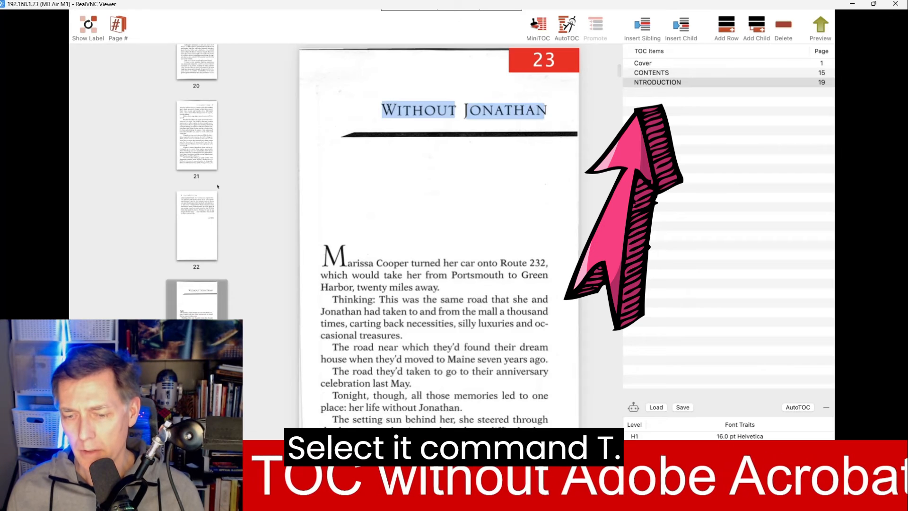
key("super+t")
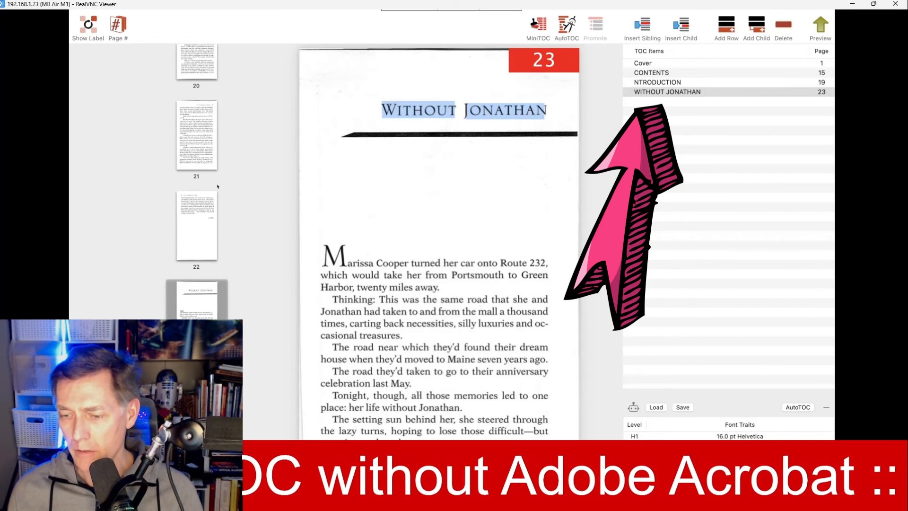
Find the chapter title "The Weekender" on page 41 and insert it as a sibling TOC entry.
scroll(217, 187, "down", 10)
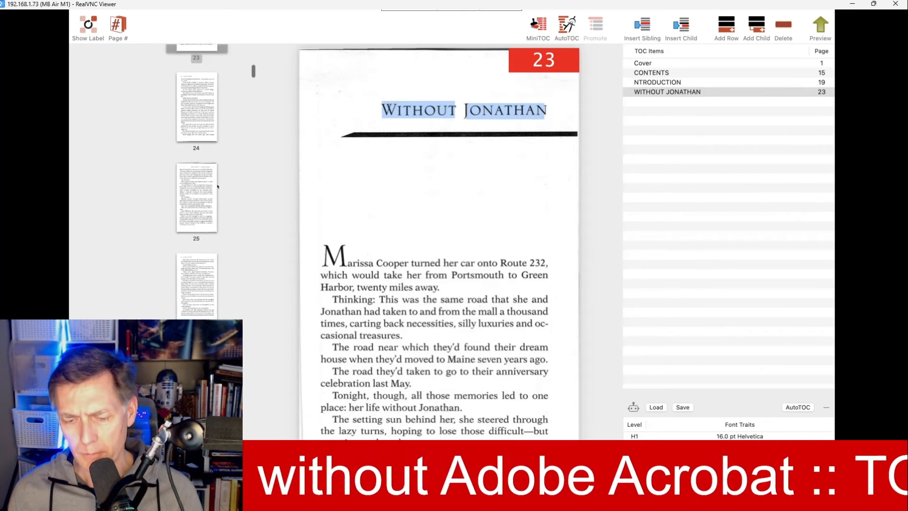
scroll(217, 186, "down", 8)
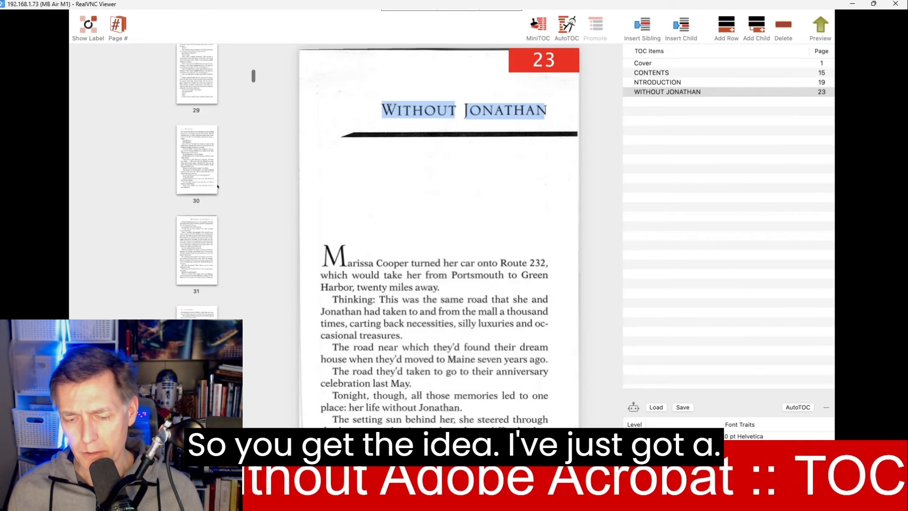
scroll(218, 186, "down", 6)
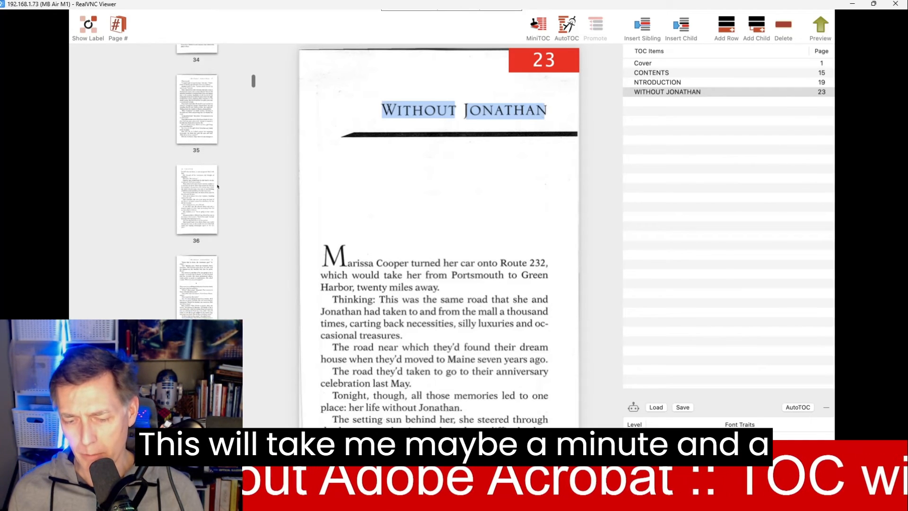
scroll(217, 186, "down", 2)
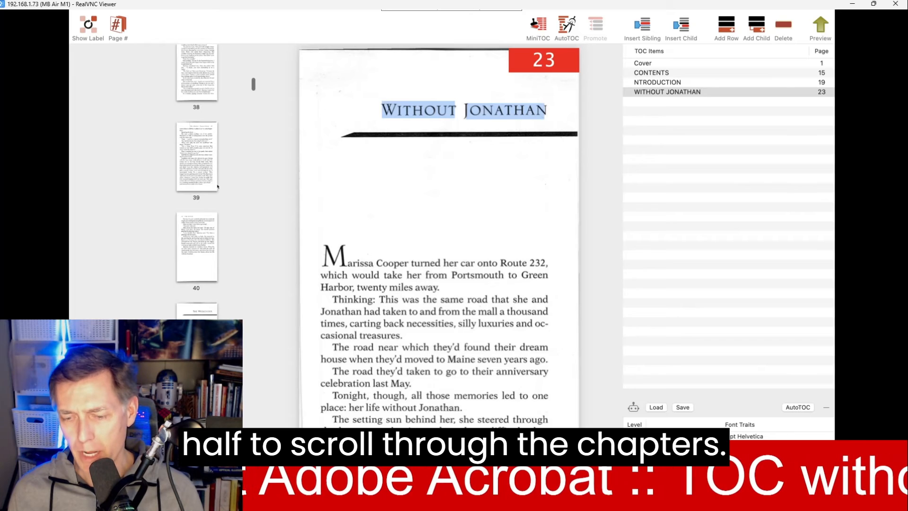
left_click(197, 312)
left_click_drag(411, 108, 545, 108)
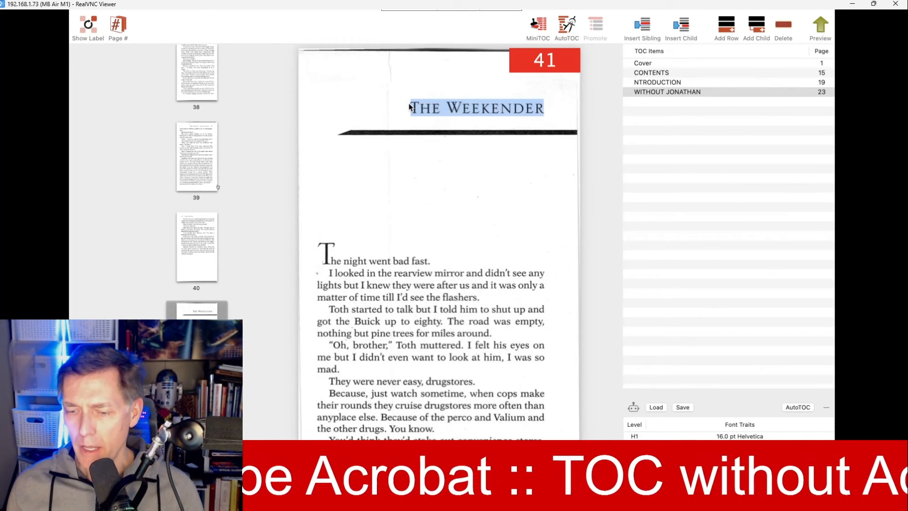
key("Return")
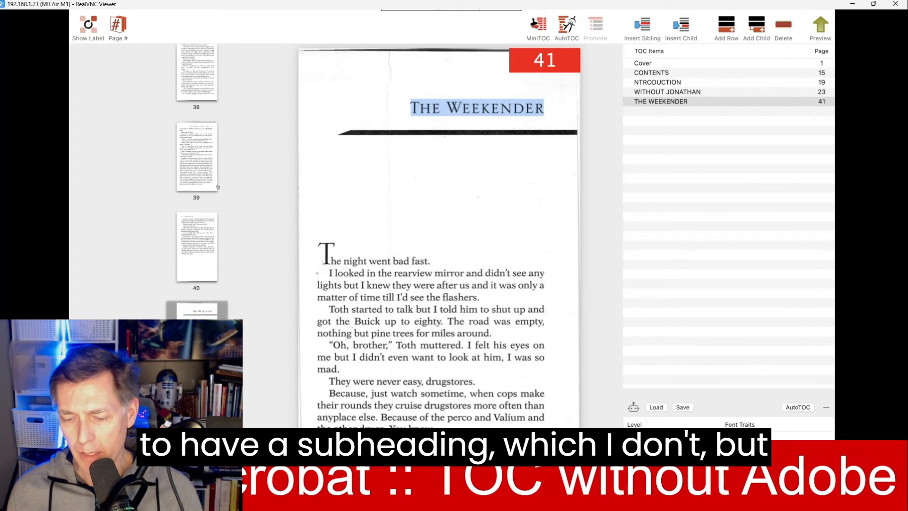
Insert the page 42 text "There's a town over there." as a child of The Weekender and delete that child entry again.
scroll(422, 279, "down", 15)
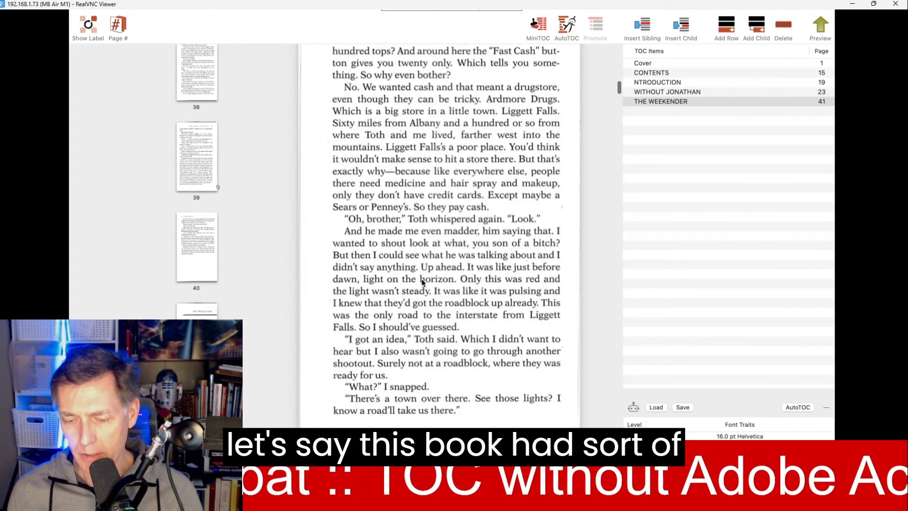
scroll(422, 281, "down", 10)
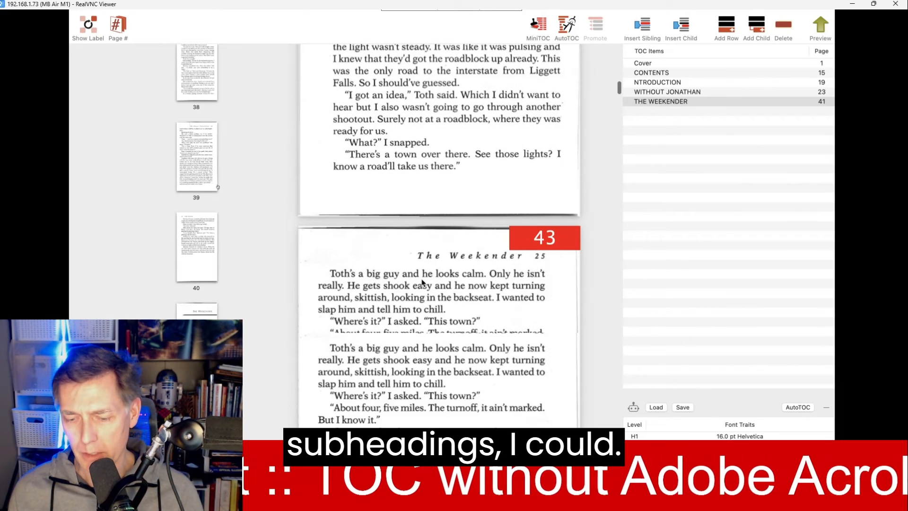
scroll(422, 282, "down", 1)
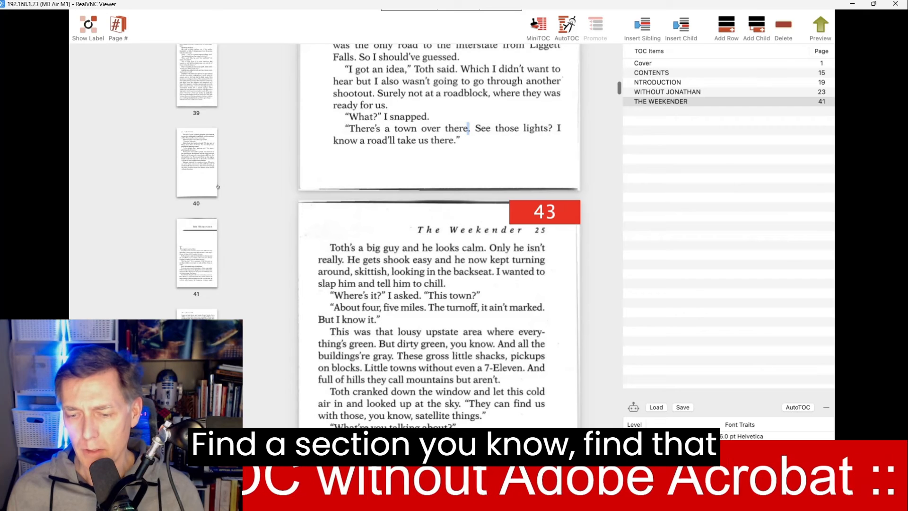
left_click_drag(468, 129, 346, 129)
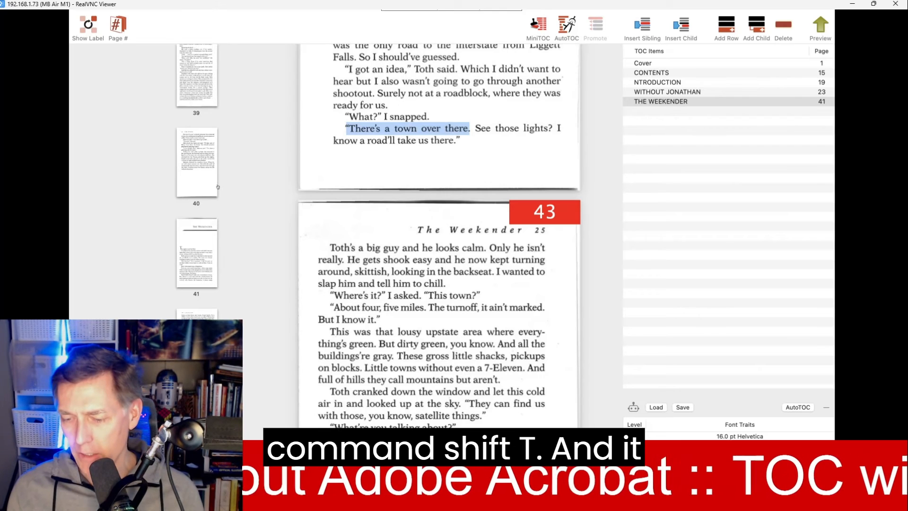
key("super+shift+t")
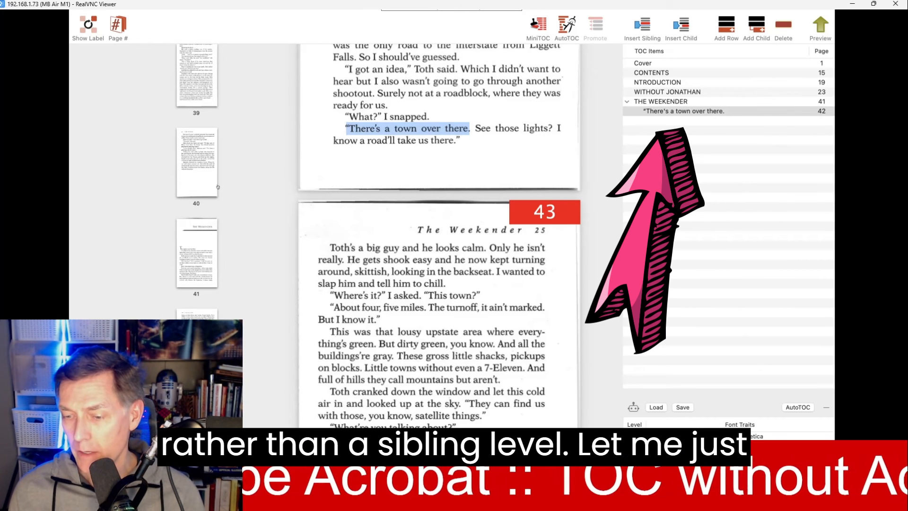
left_click(684, 111)
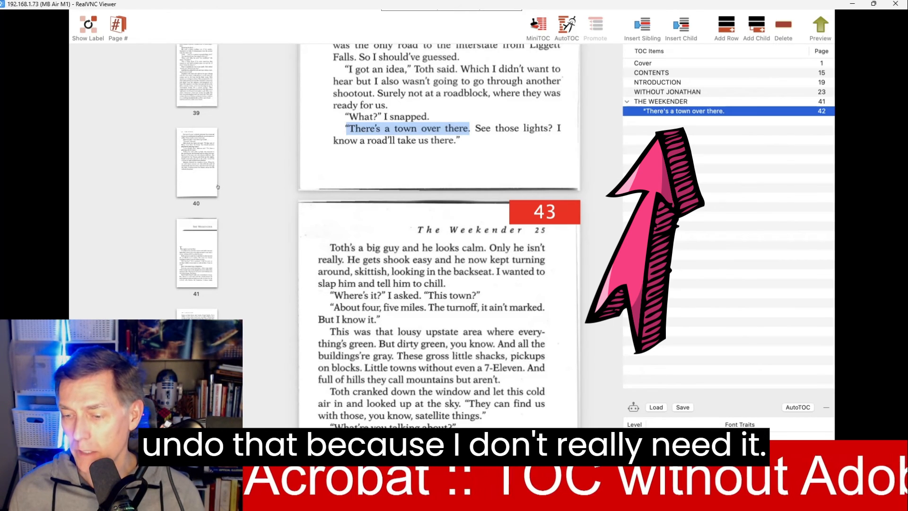
left_click(783, 25)
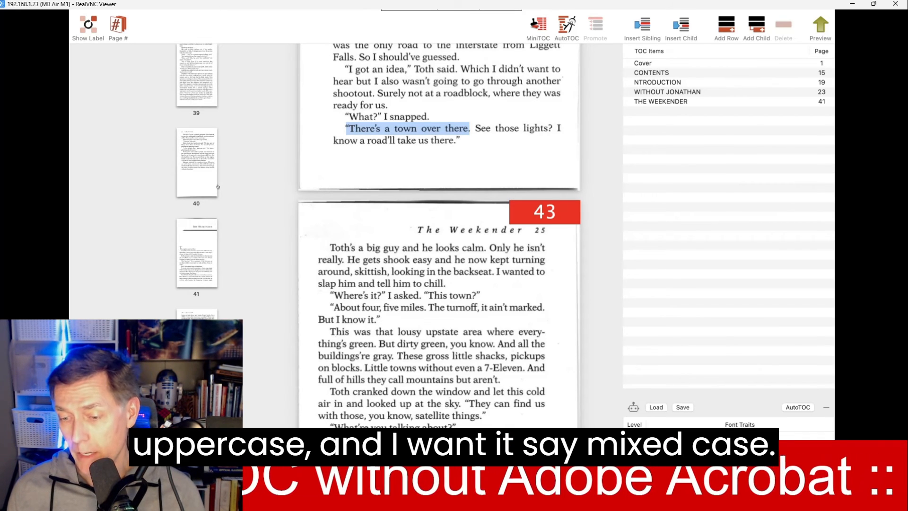
Select all TOC items and change their names to title case.
mouse_move(210, 10)
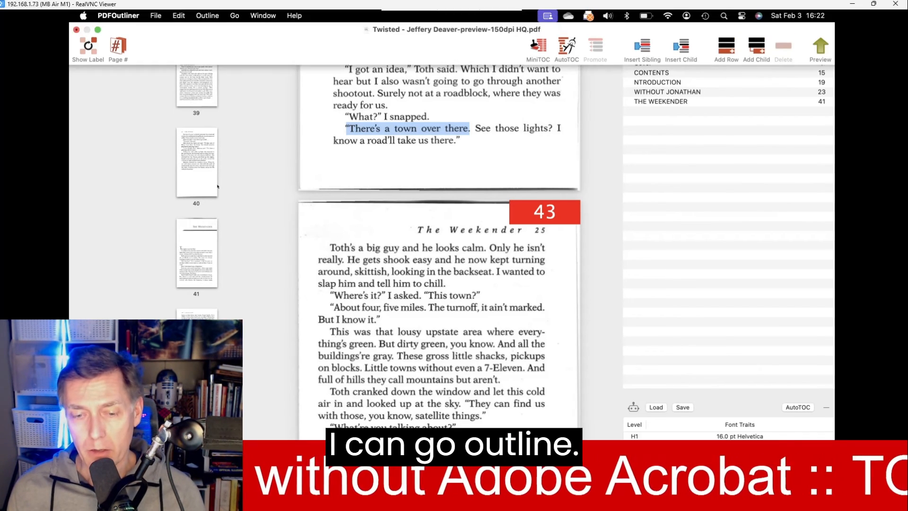
left_click(207, 15)
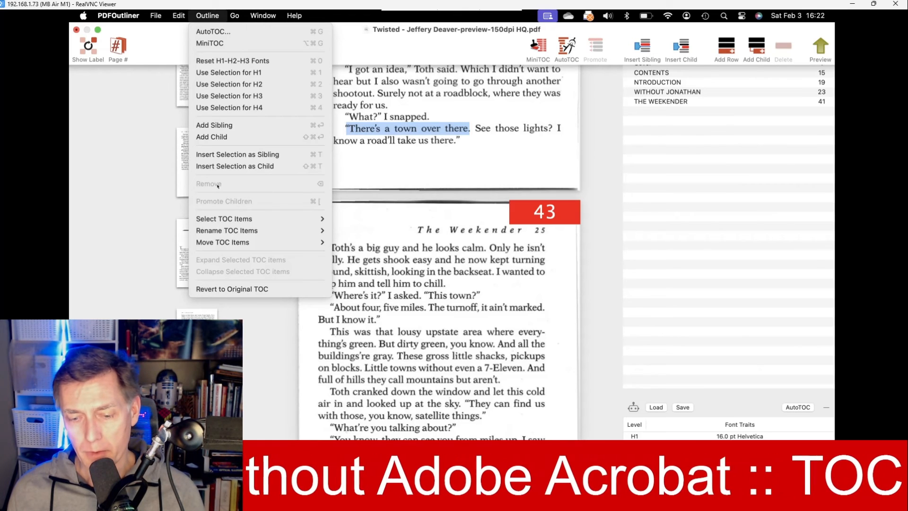
mouse_move(225, 219)
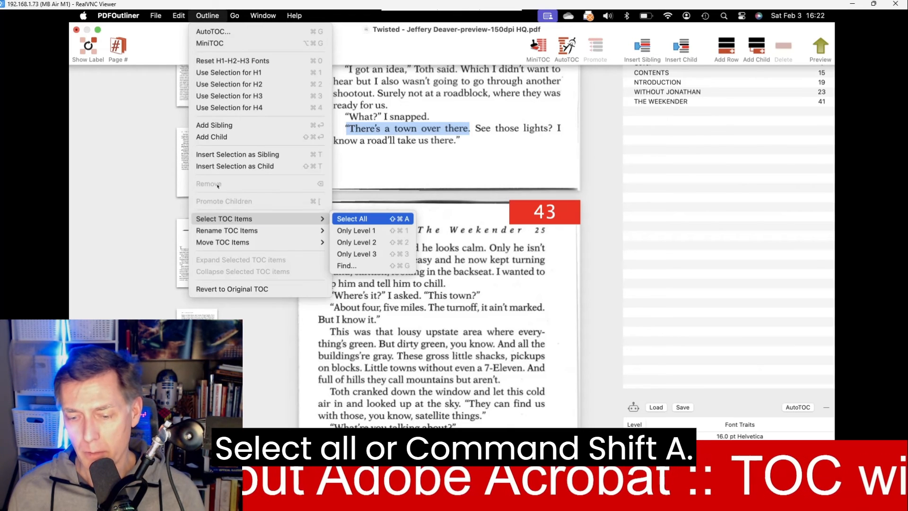
left_click(352, 219)
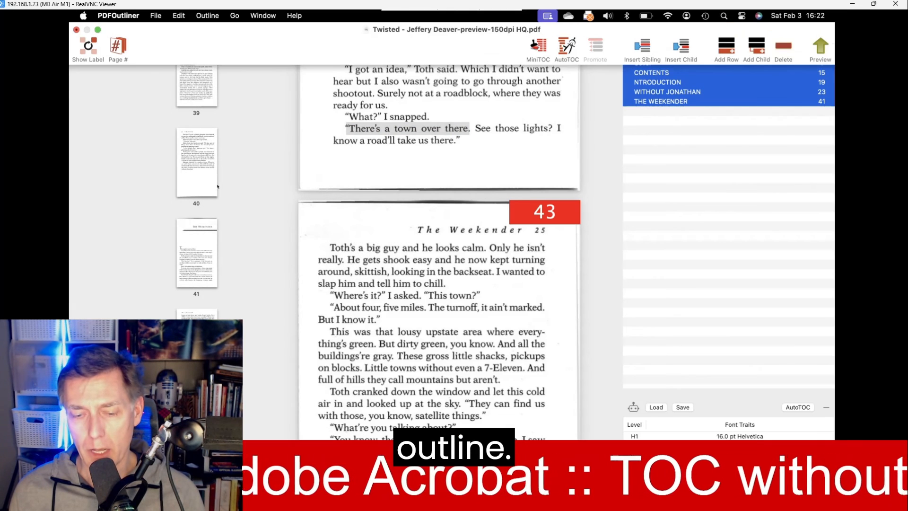
left_click(207, 15)
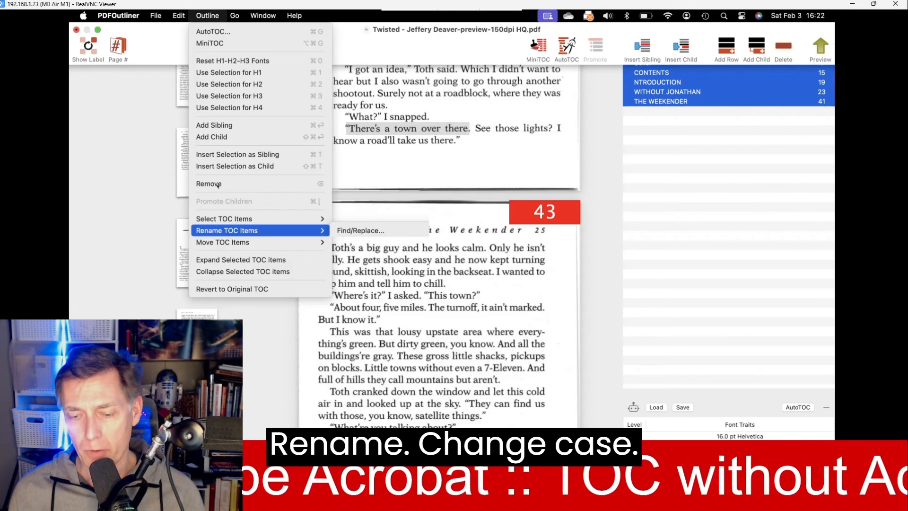
mouse_move(227, 231)
mouse_move(369, 266)
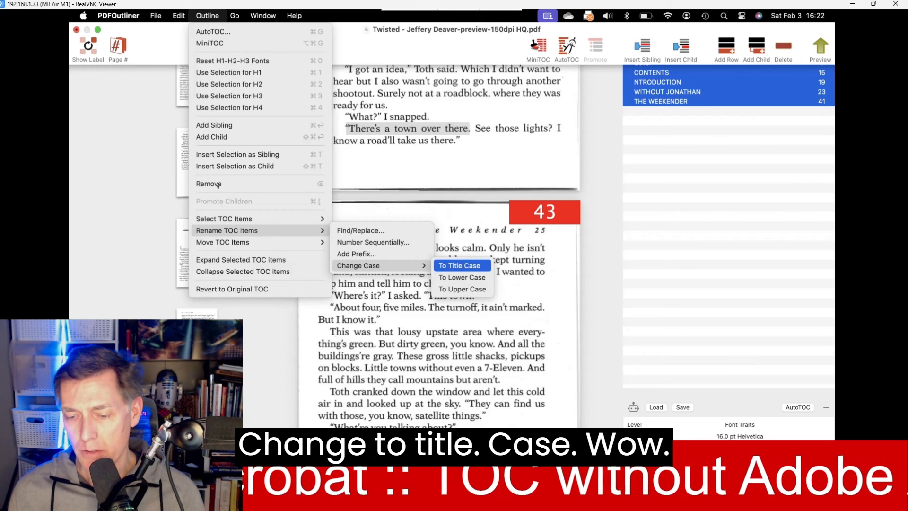
left_click(459, 265)
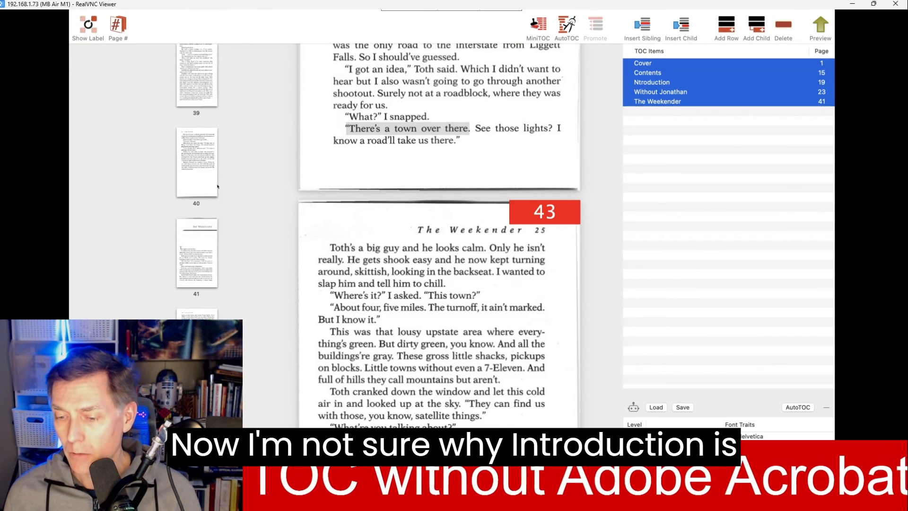
Save the PDF with its new table of contents under the same file name.
left_click(652, 82)
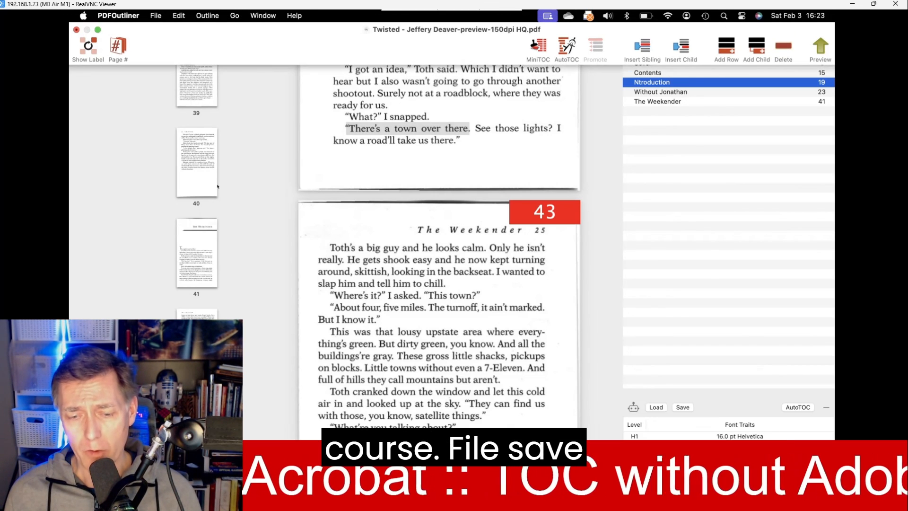
left_click(155, 15)
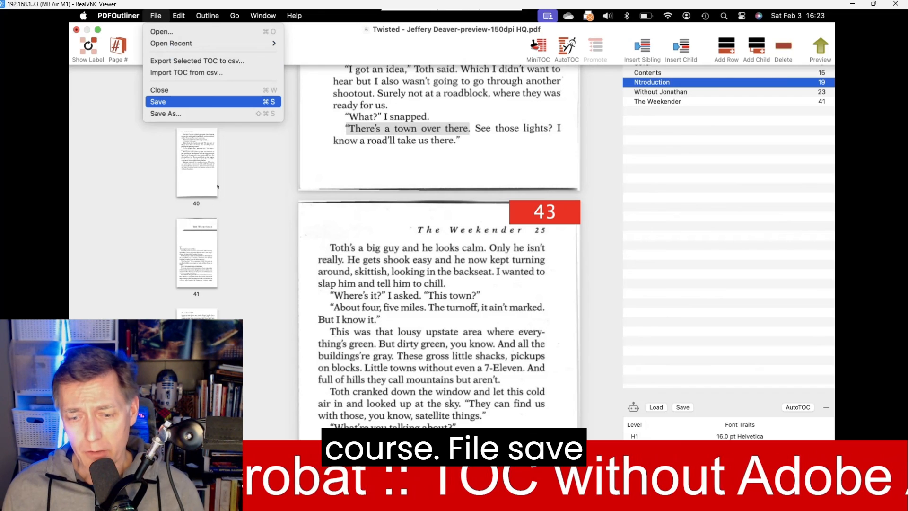
left_click(158, 102)
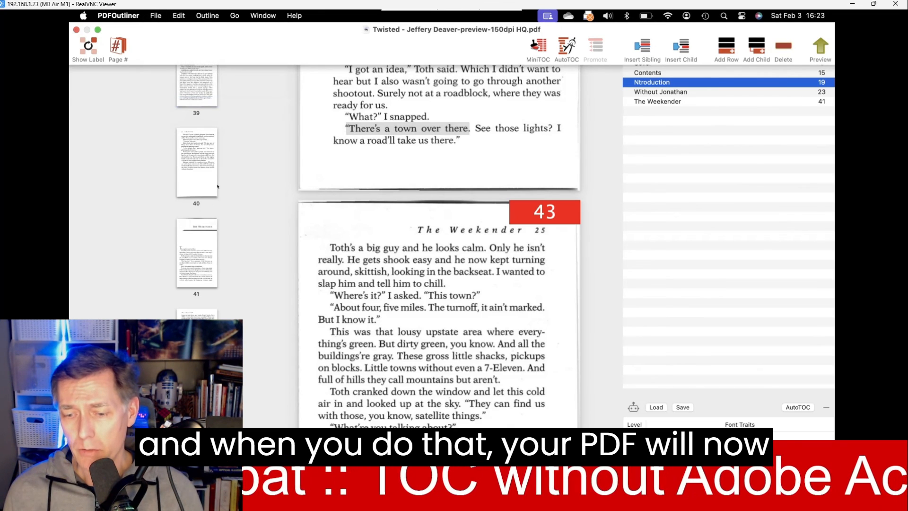